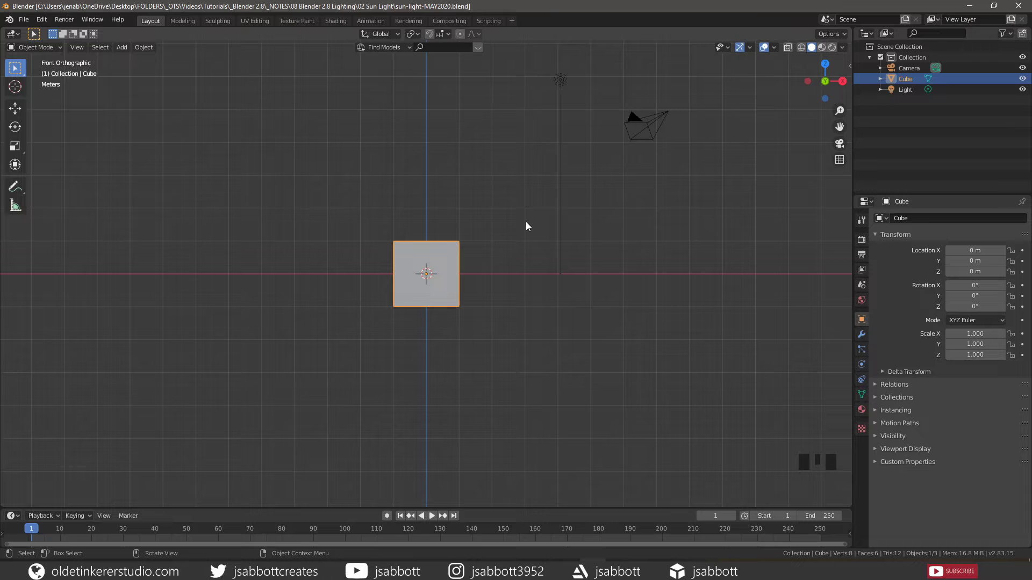
Select the Light and change its type from point to Sun in the light properties.
{"action": "left_click", "coordinate": [561, 82]}
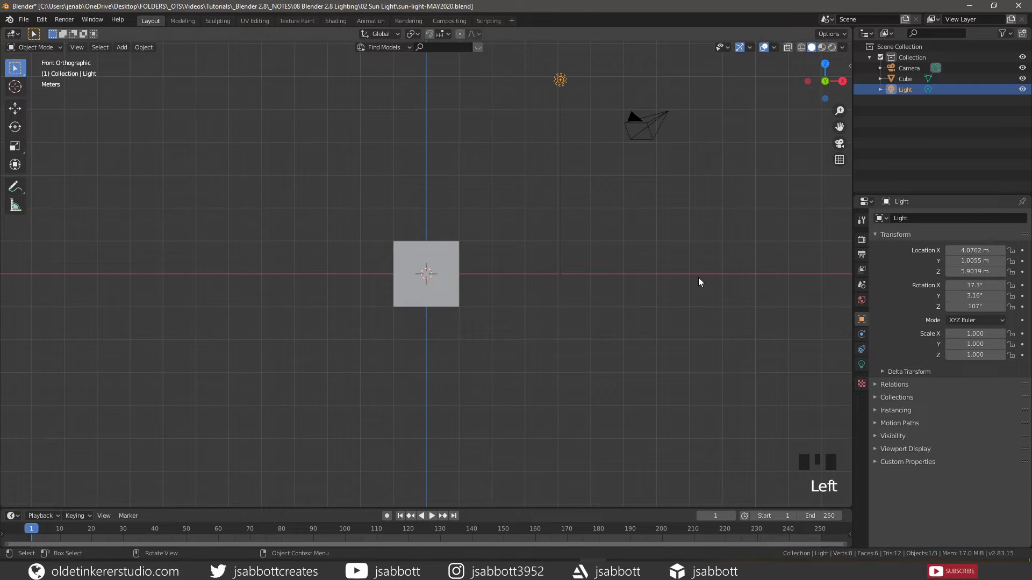
{"action": "left_click", "coordinate": [861, 365]}
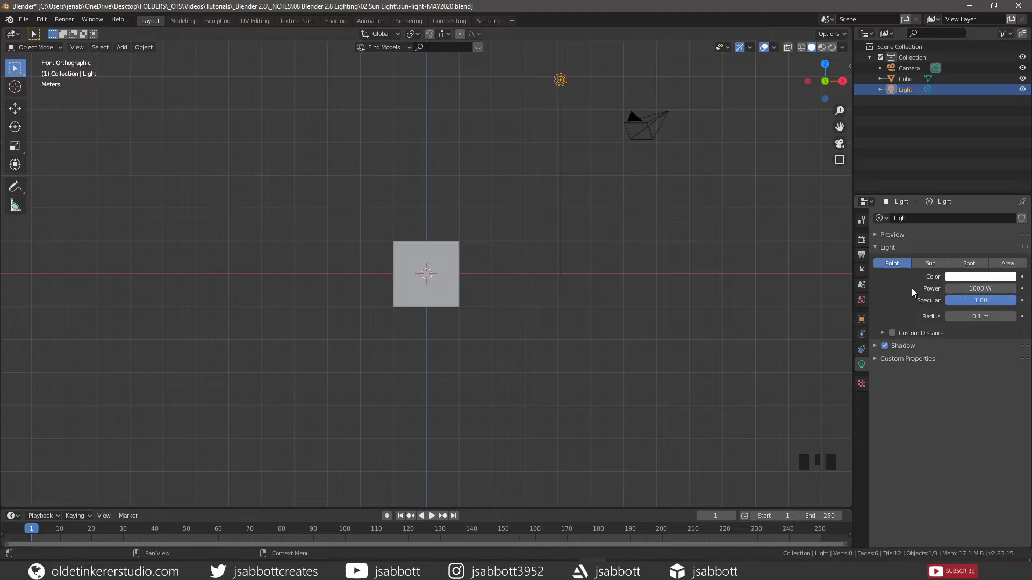
{"action": "left_click", "coordinate": [926, 266]}
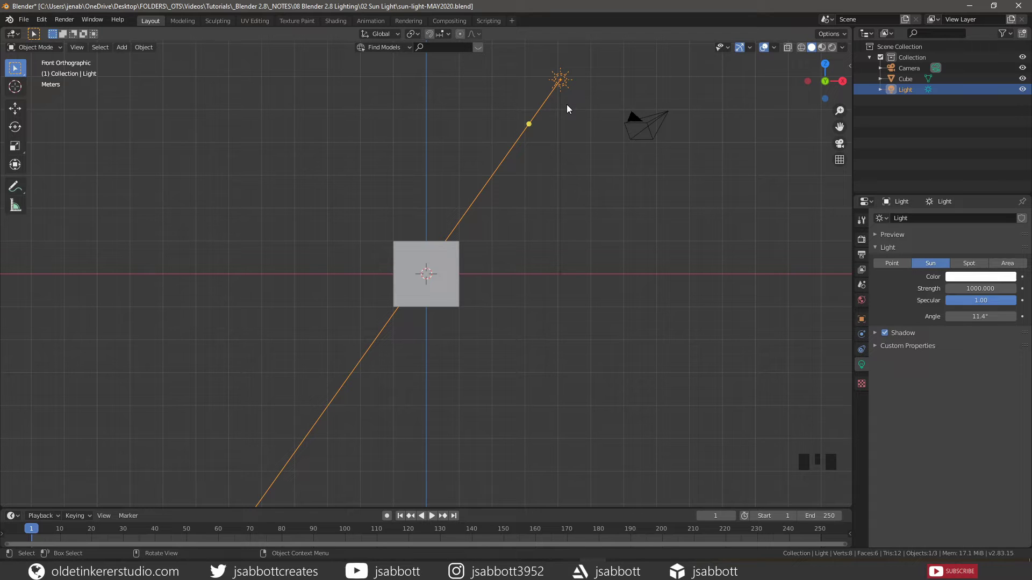
Try a rotation of the sun, then undo it so it keeps its original diagonal aim.
{"action": "key", "text": "r"}
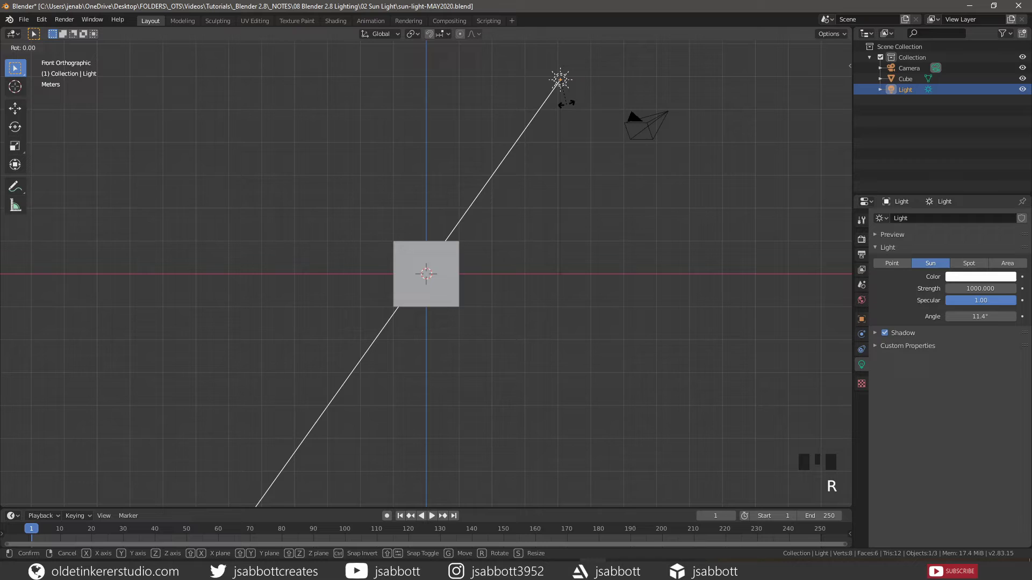
{"action": "left_click", "coordinate": [564, 114]}
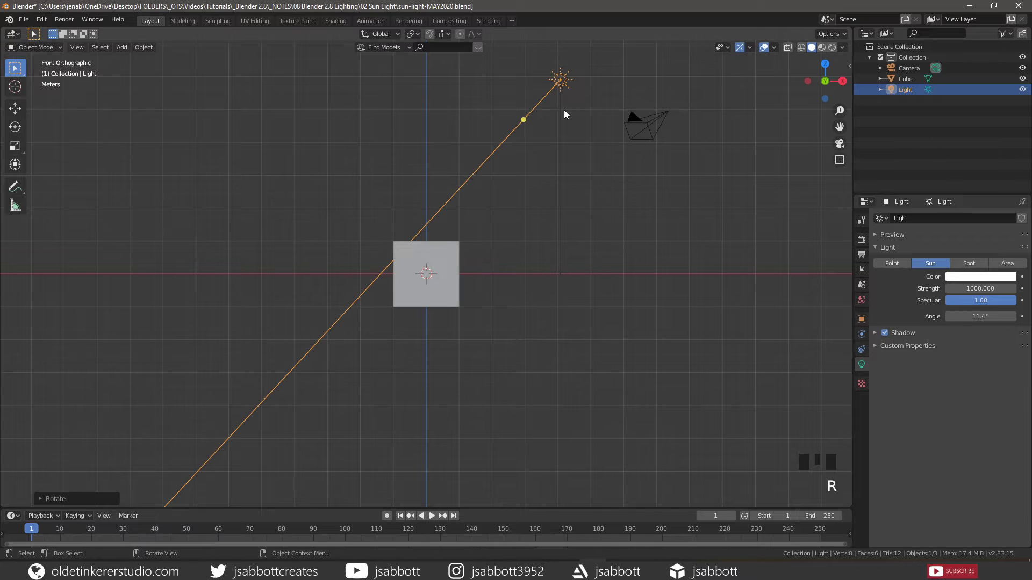
{"action": "key", "text": "ctrl+z"}
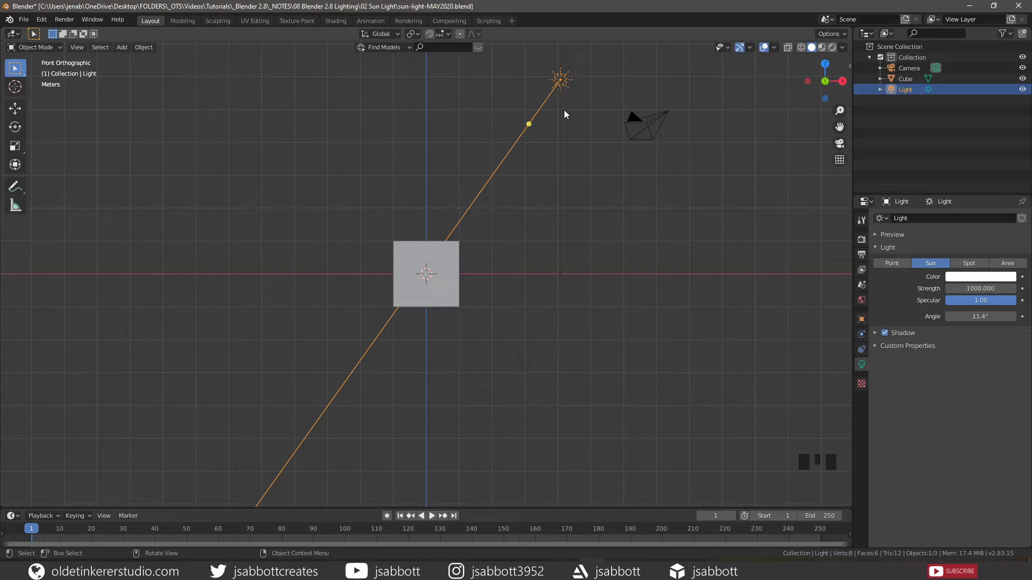
Switch the viewport to Rendered shading and move the sun light along the Z axis.
{"action": "left_click", "coordinate": [833, 47]}
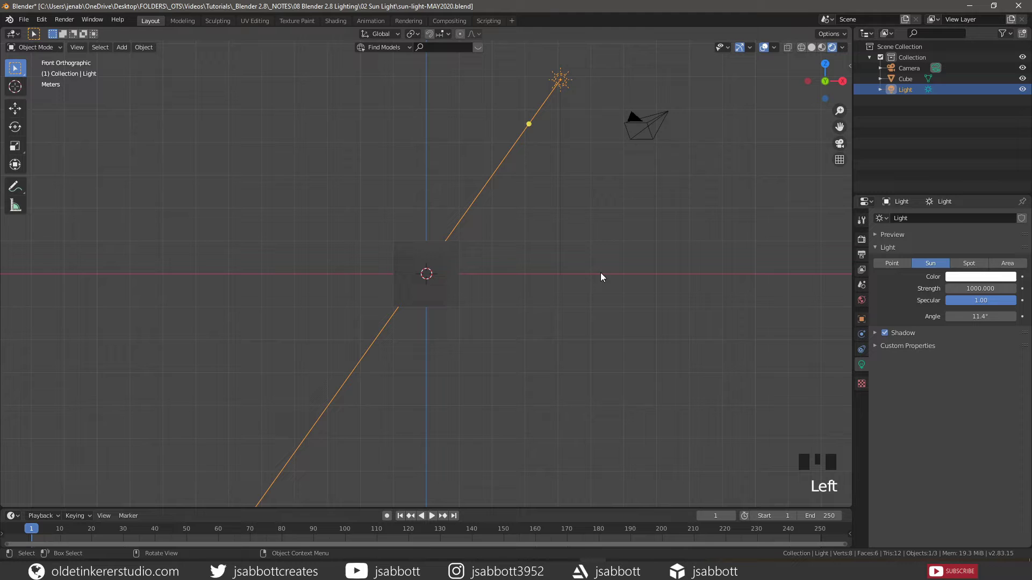
{"action": "middle_click_drag", "start_coordinate": [556, 267], "coordinate": [519, 310]}
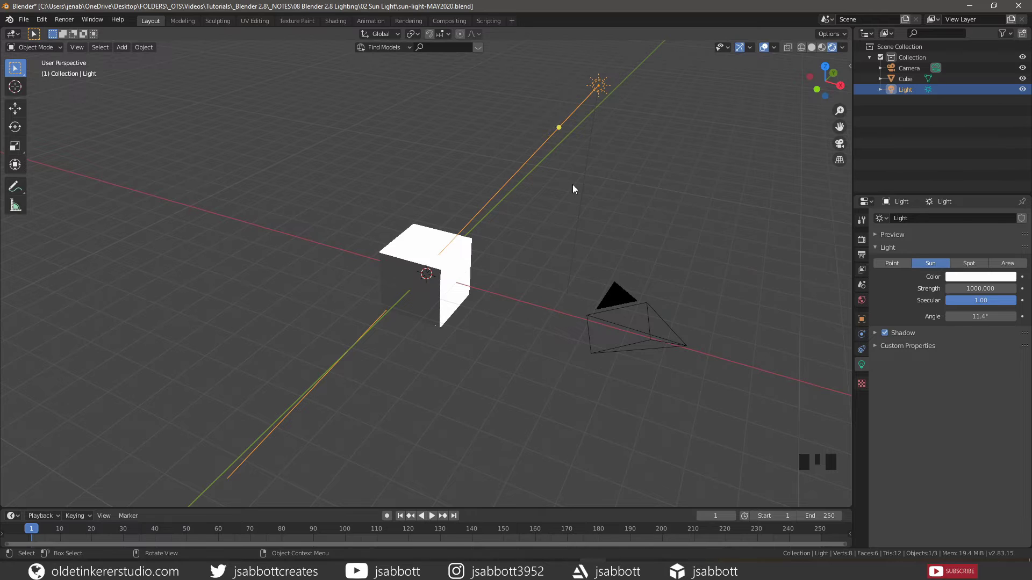
{"action": "key", "text": "g"}
{"action": "key", "text": "z"}
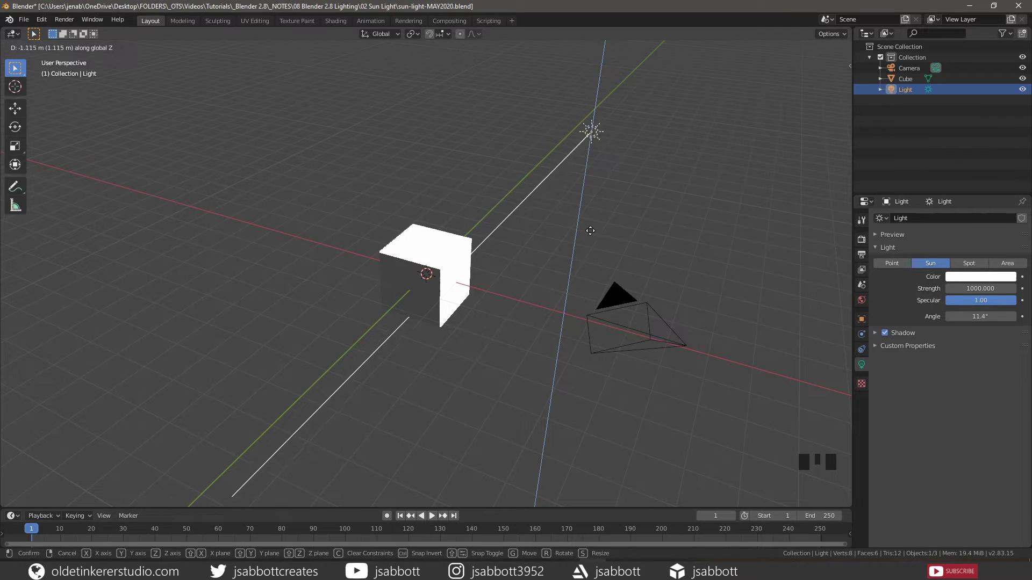
{"action": "left_click", "coordinate": [590, 189]}
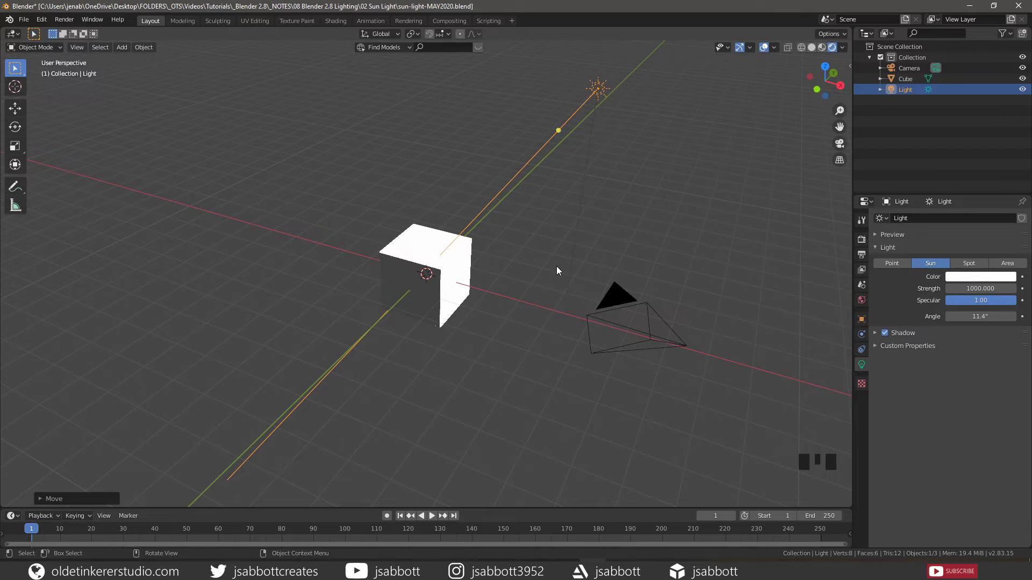
From the top view, try moving the sun along X and Y, cancelling both moves.
{"action": "key", "text": "KP_7"}
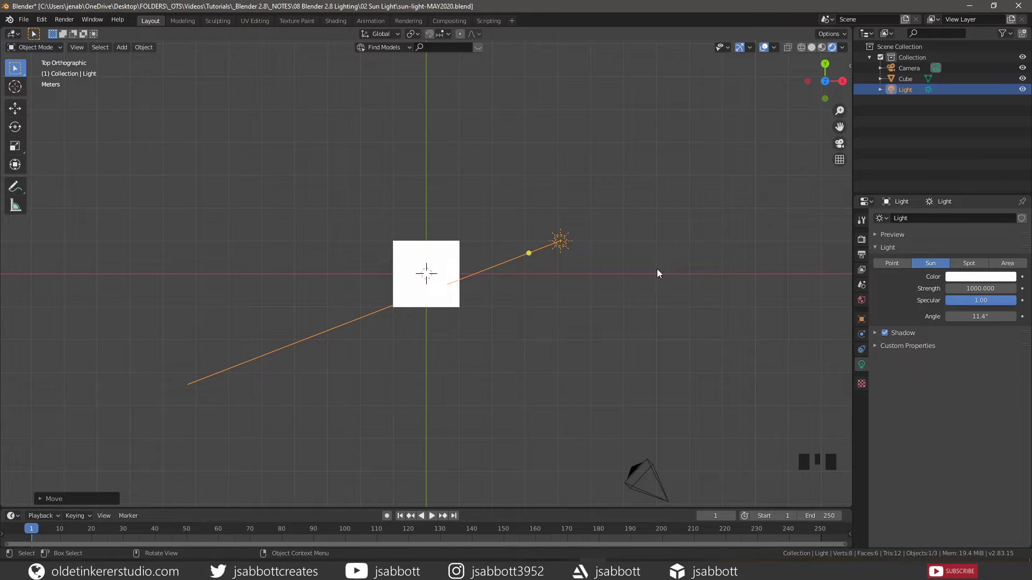
{"action": "key", "text": "g"}
{"action": "key", "text": "x"}
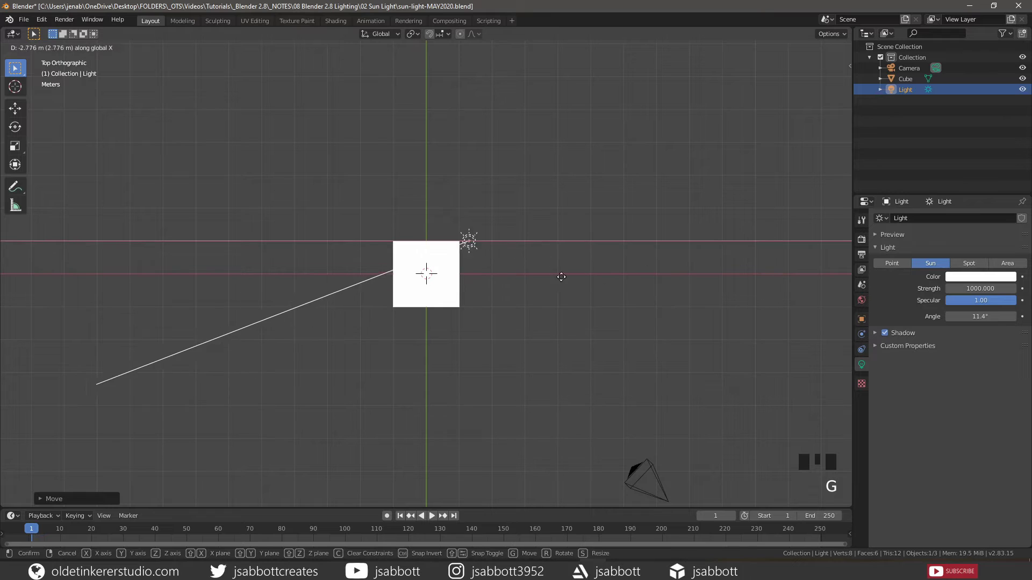
{"action": "right_click", "coordinate": [524, 275]}
{"action": "key", "text": "g"}
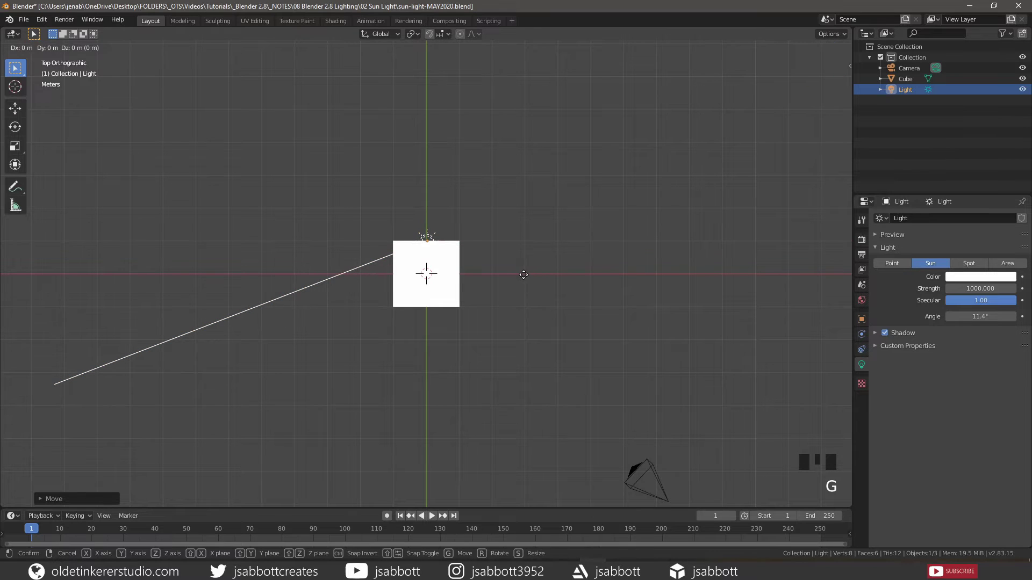
{"action": "key", "text": "y"}
{"action": "right_click", "coordinate": [530, 308]}
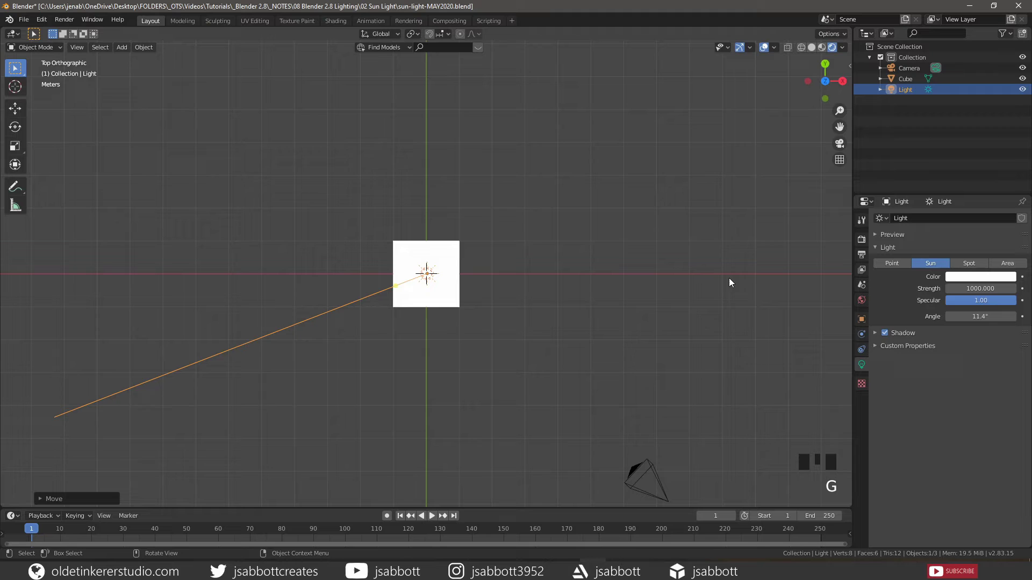
Set the sun's X, Y and Z rotation to 0° in the side panel's Item tab.
{"action": "key", "text": "n"}
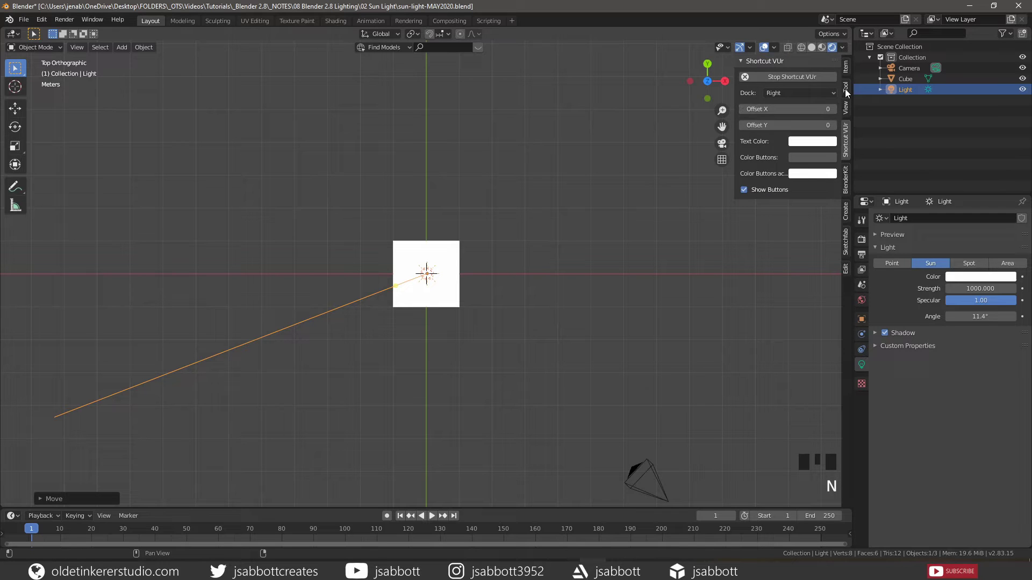
{"action": "left_click", "coordinate": [846, 68]}
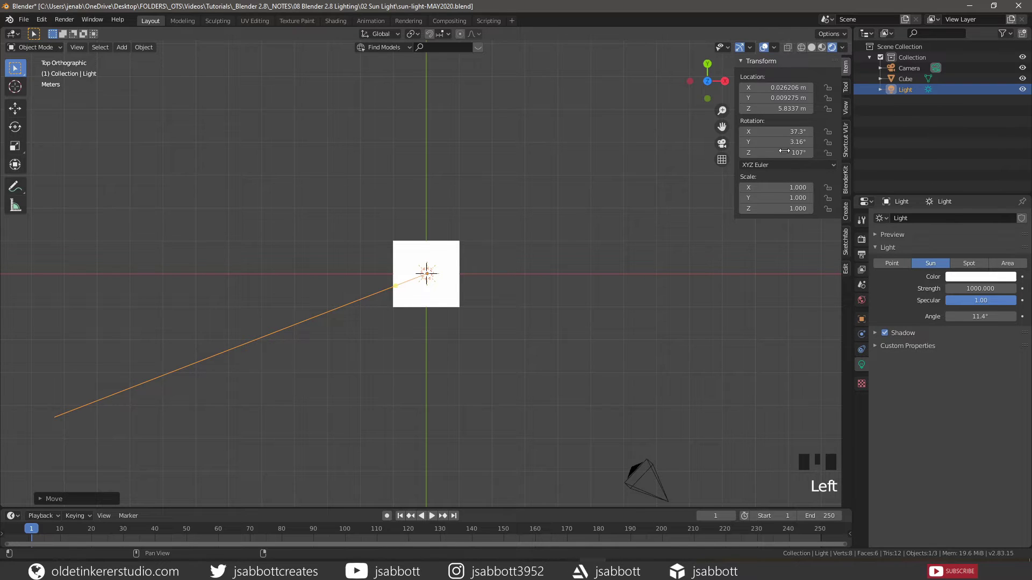
{"action": "left_click_drag", "start_coordinate": [784, 151], "coordinate": [783, 131]}
{"action": "type", "text": "0"}
{"action": "key", "text": "Return"}
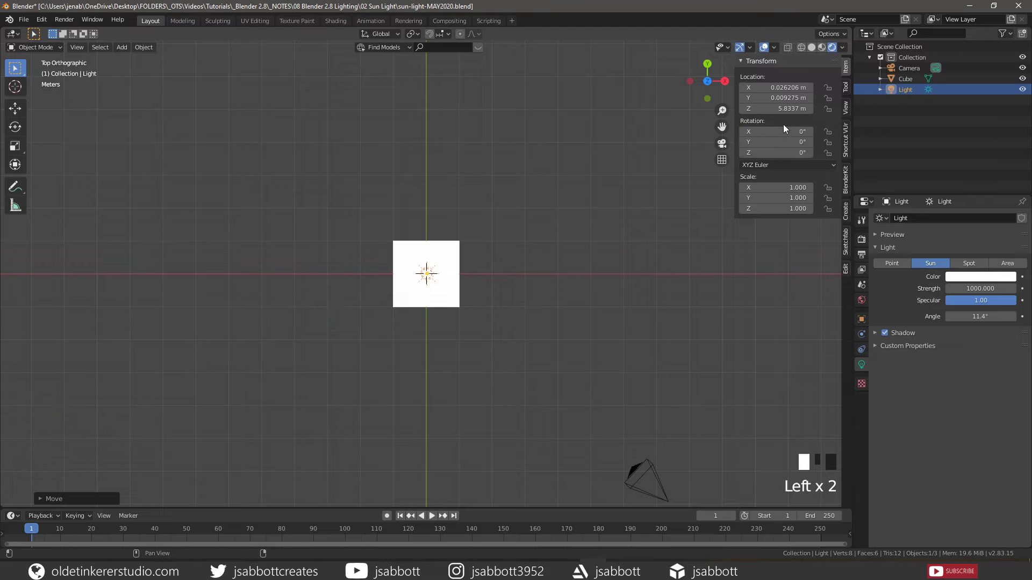
Hide the side panel, orbit into perspective and expand the sun's light Preview.
{"action": "key", "text": "n"}
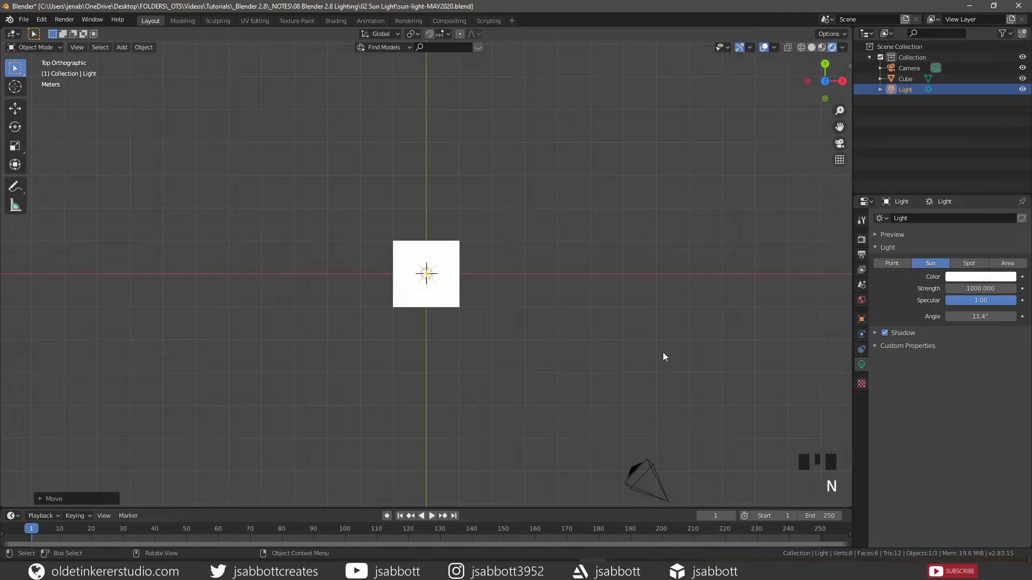
{"action": "middle_click_drag", "start_coordinate": [574, 387], "coordinate": [553, 280]}
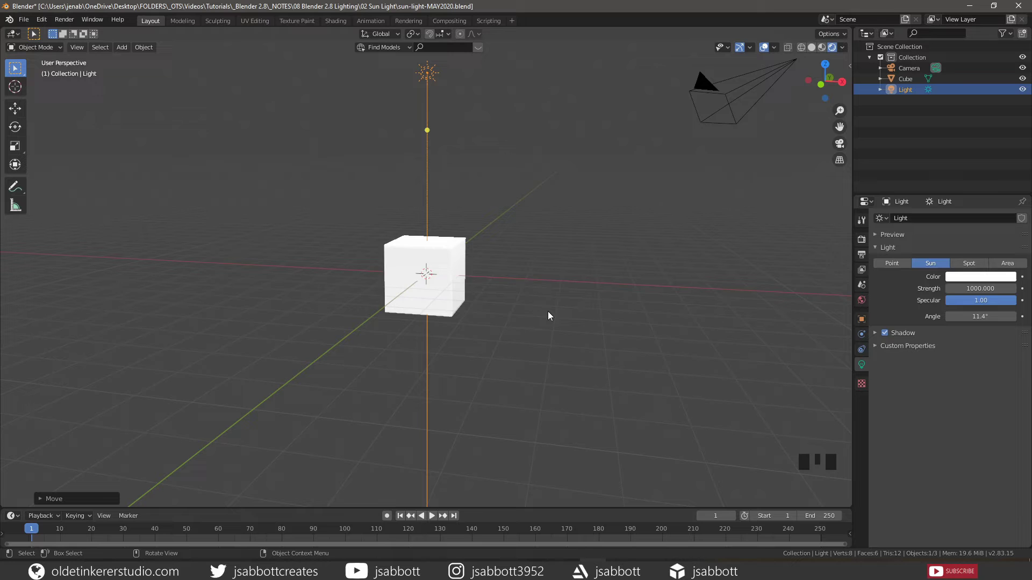
{"action": "middle_click_drag", "start_coordinate": [545, 343], "coordinate": [533, 360]}
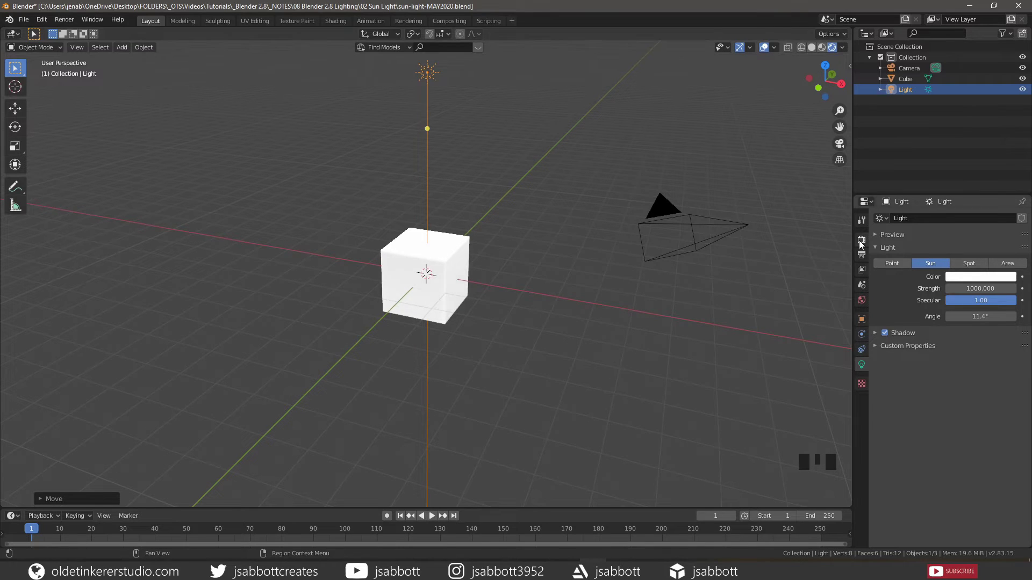
{"action": "left_click", "coordinate": [876, 234]}
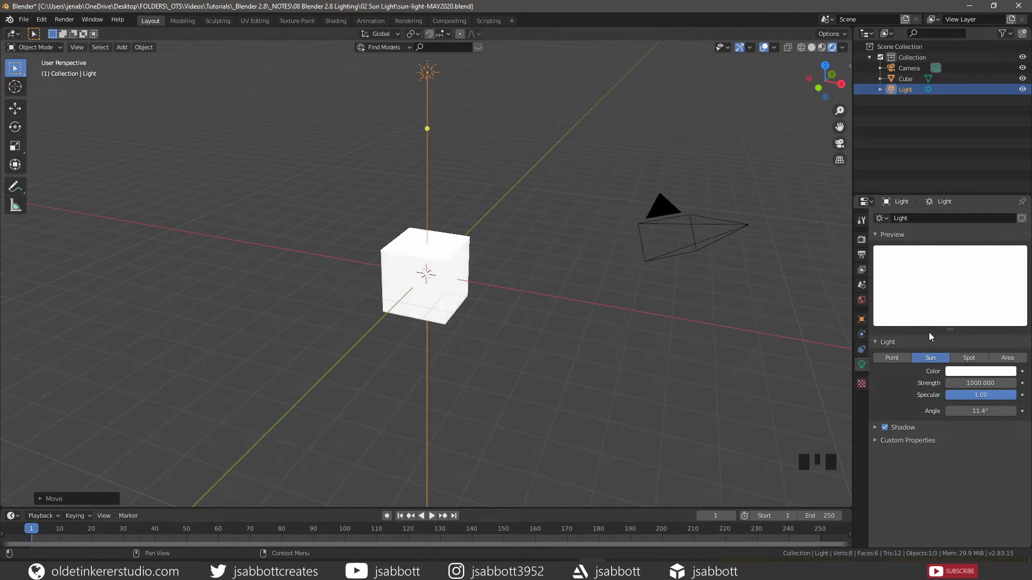
Set the sun's colour to hex FFD200 yellow, correcting an initial FF5200 entry.
{"action": "left_click", "coordinate": [957, 373]}
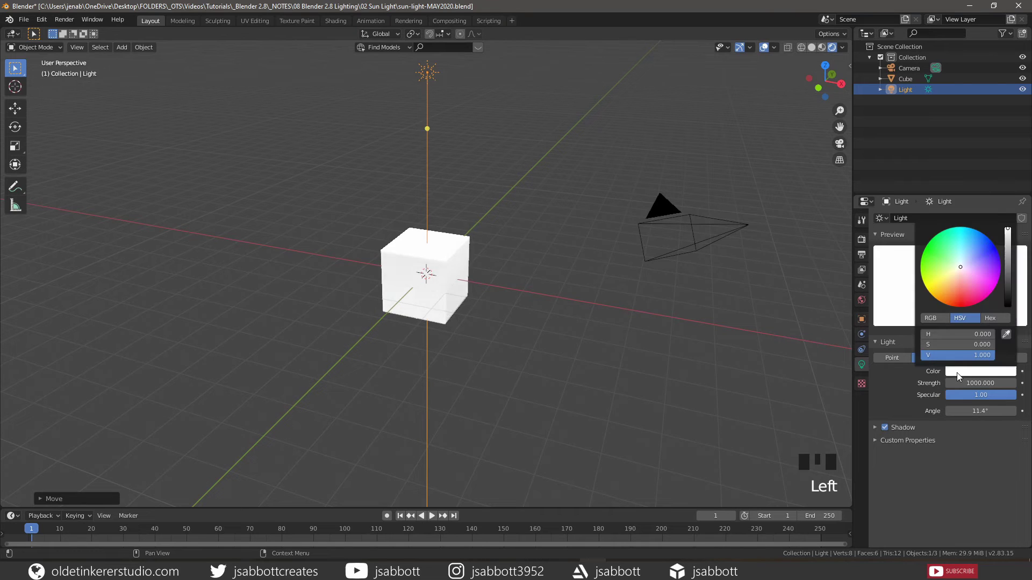
{"action": "left_click", "coordinate": [989, 318]}
{"action": "left_click", "coordinate": [966, 333]}
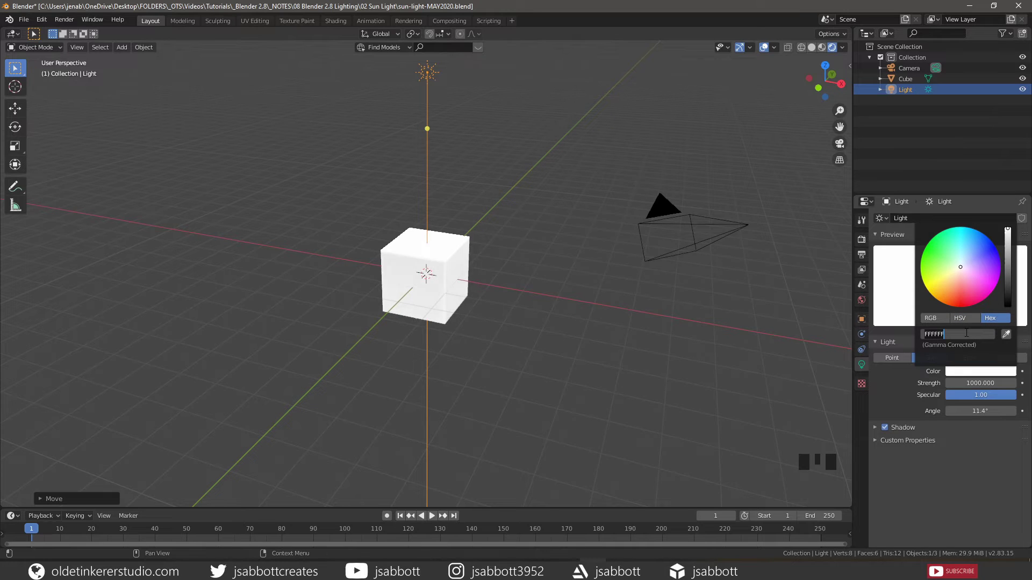
{"action": "type", "text": "ff5200"}
{"action": "key", "text": "Return"}
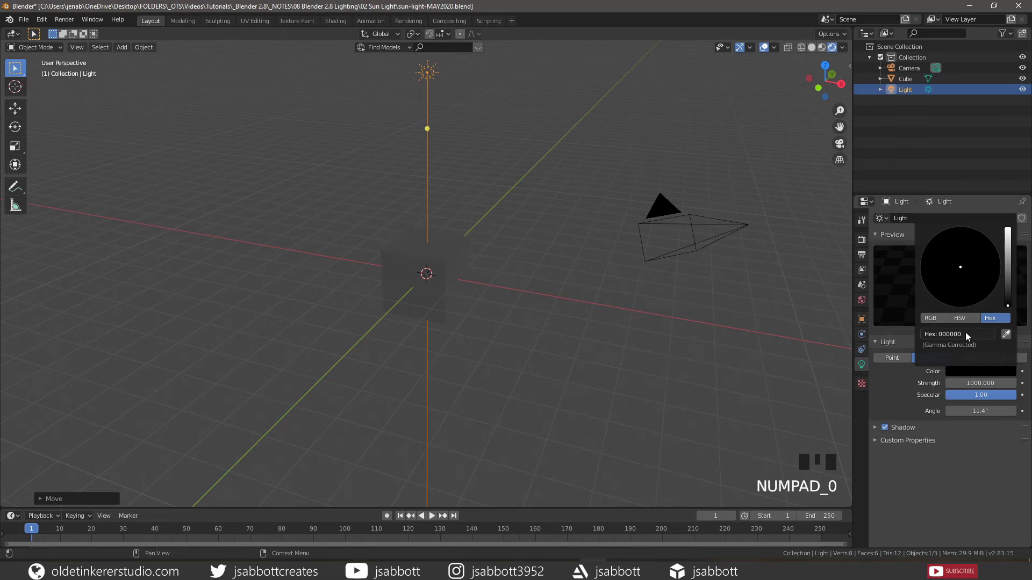
{"action": "left_click", "coordinate": [966, 333]}
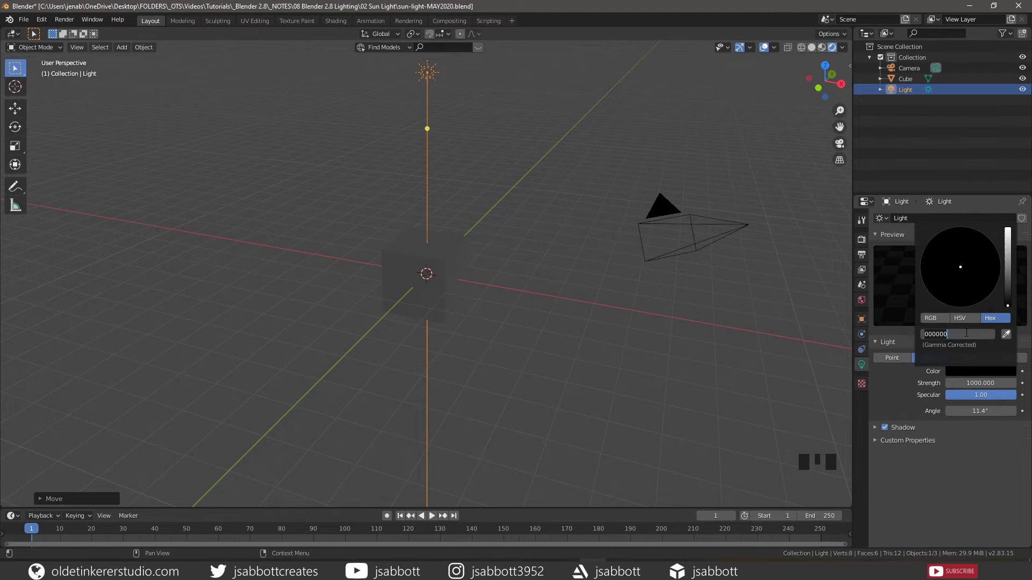
{"action": "type", "text": "ffd200"}
{"action": "key", "text": "Return"}
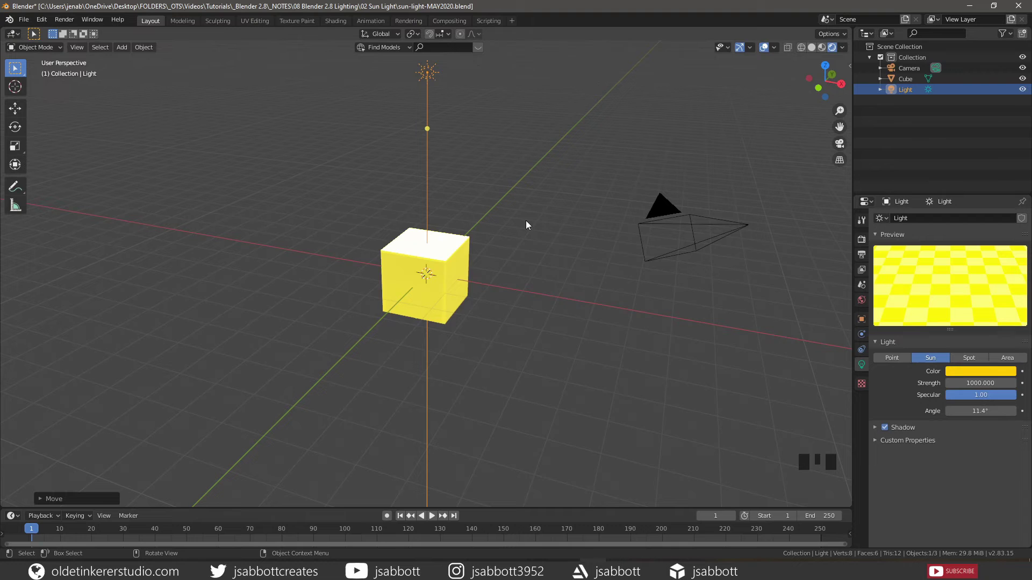
Add a plane and position it vertically at the cube's base in front view.
{"action": "key", "text": "shift+a"}
{"action": "mouse_move", "coordinate": [526, 220]}
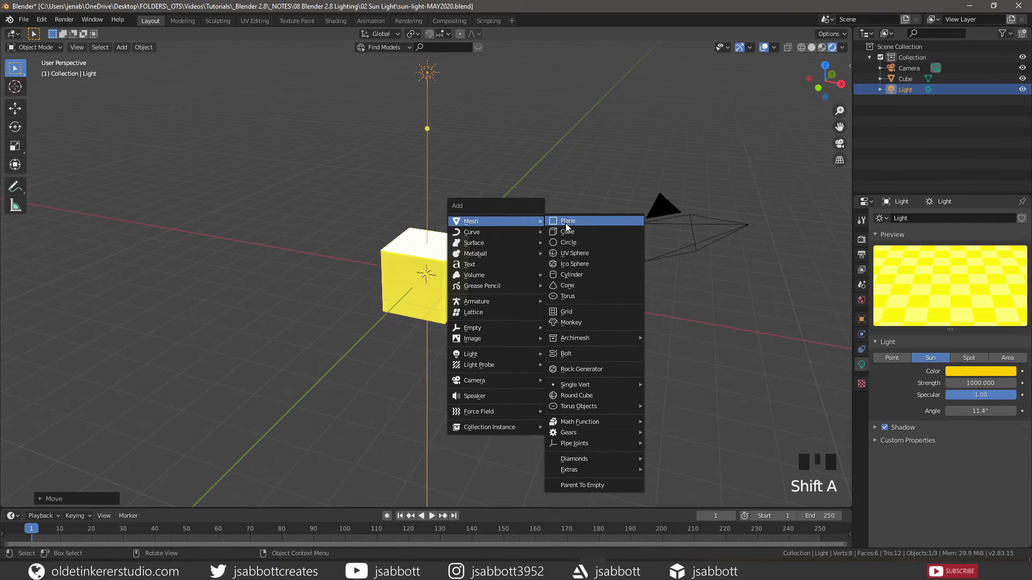
{"action": "left_click", "coordinate": [565, 224]}
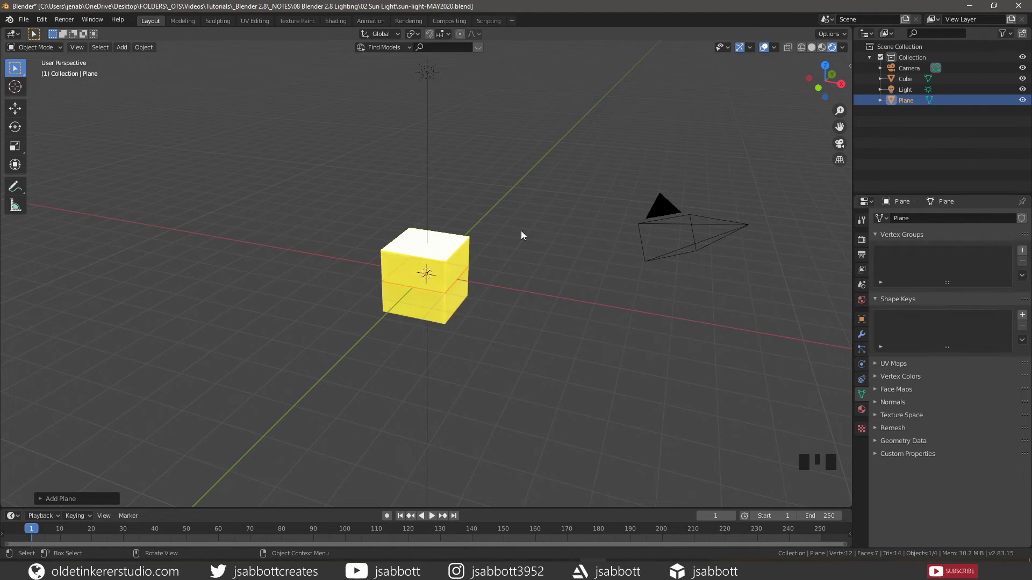
{"action": "key", "text": "KP_1"}
{"action": "key", "text": "g"}
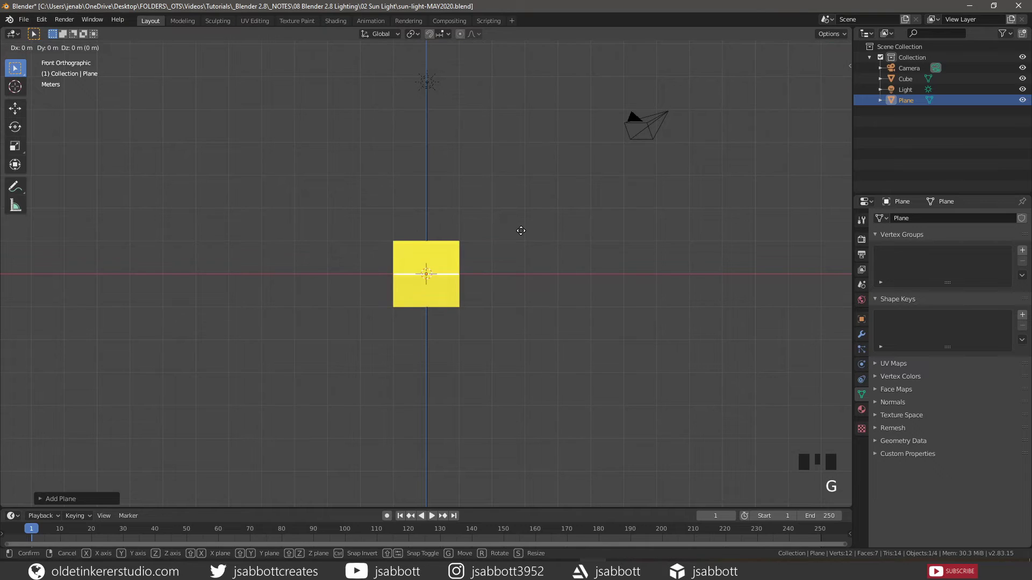
{"action": "key", "text": "z"}
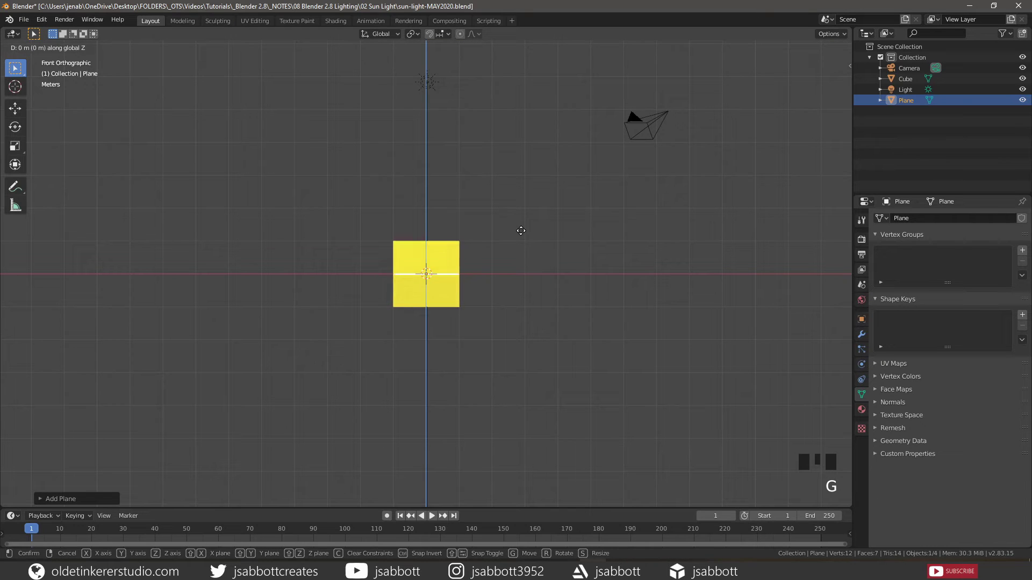
{"action": "left_click", "coordinate": [520, 231]}
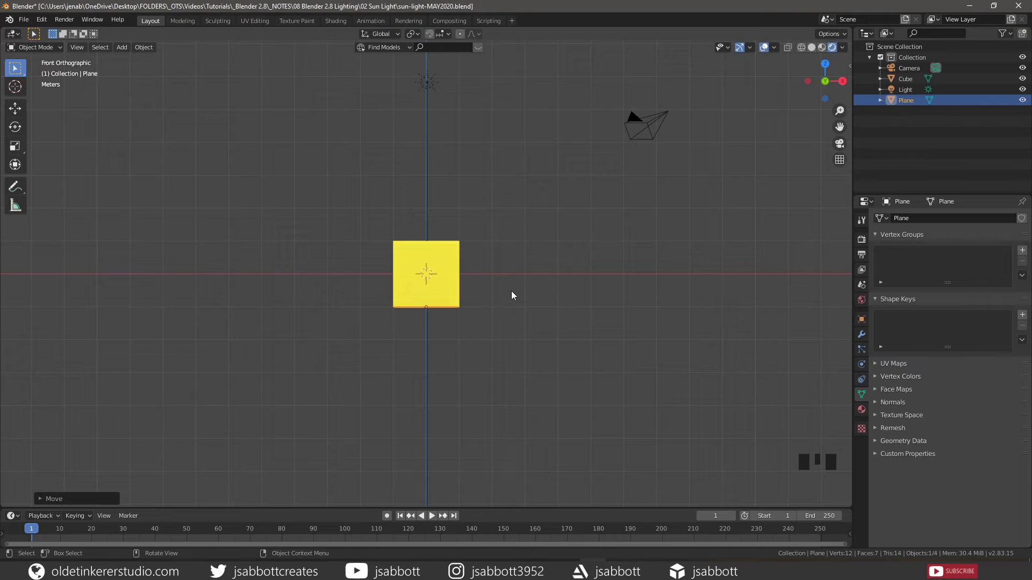
Scale the plane by 5 and view the floor and cube in perspective.
{"action": "type", "text": "s5"}
{"action": "key", "text": "Return"}
{"action": "middle_click_drag", "start_coordinate": [546, 262], "coordinate": [562, 327]}
Select the sun, expand its Shadow settings, and move it above the plane's upper-right area.
{"action": "left_click", "coordinate": [425, 85]}
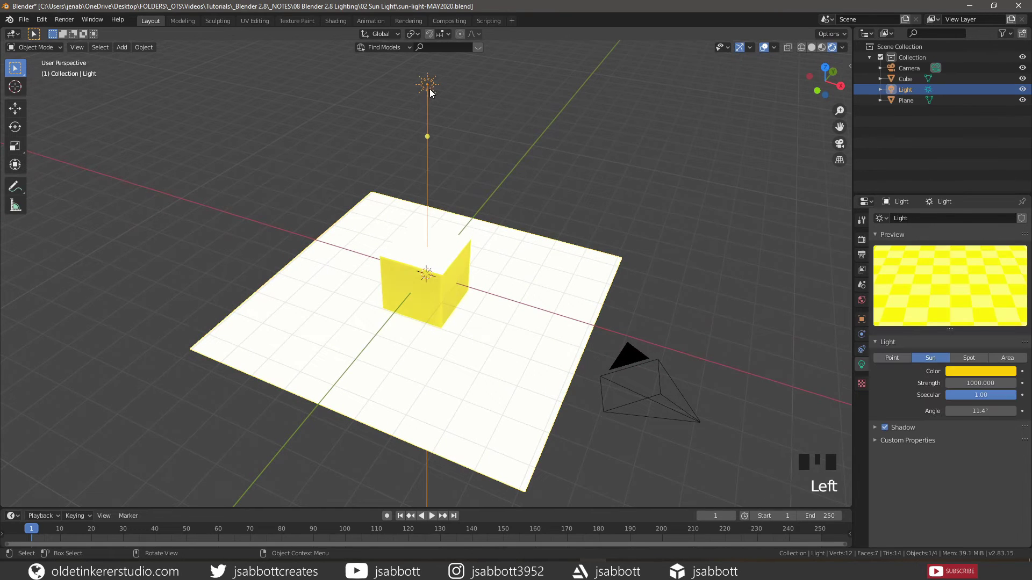
{"action": "left_click", "coordinate": [875, 428]}
{"action": "scroll", "coordinate": [896, 363], "scroll_direction": "down", "scroll_amount": 4}
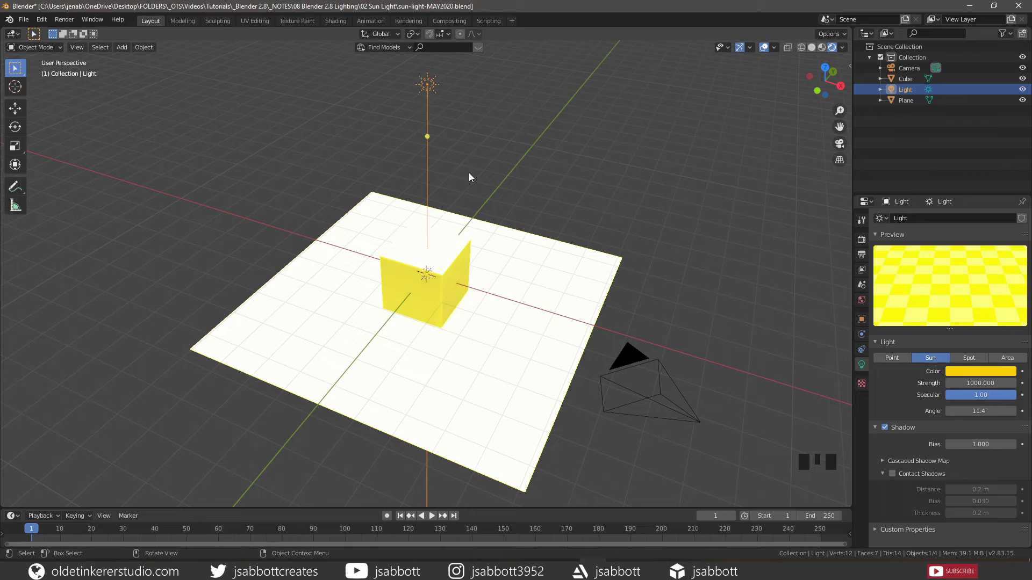
{"action": "key", "text": "KP_7"}
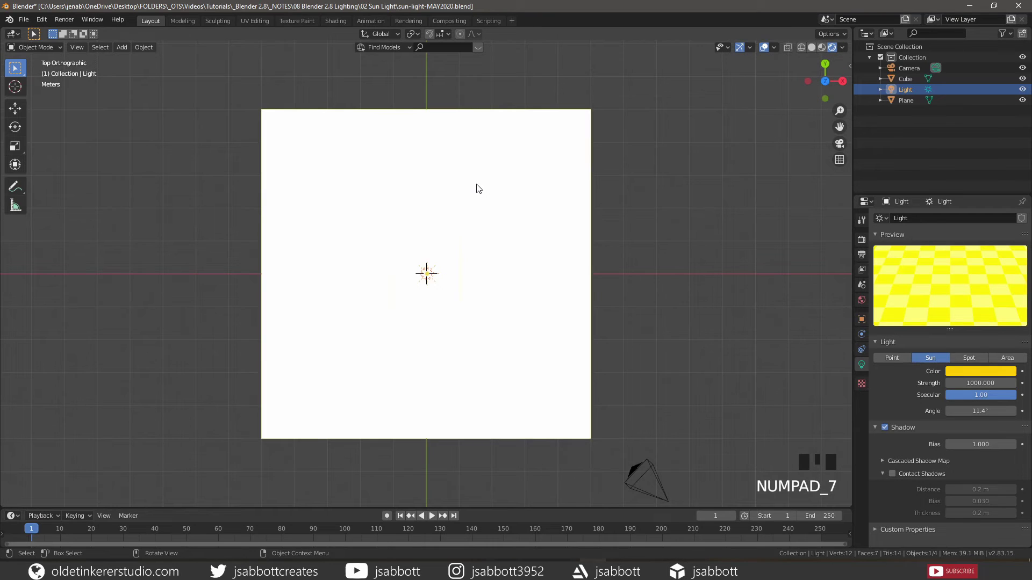
{"action": "key", "text": "g"}
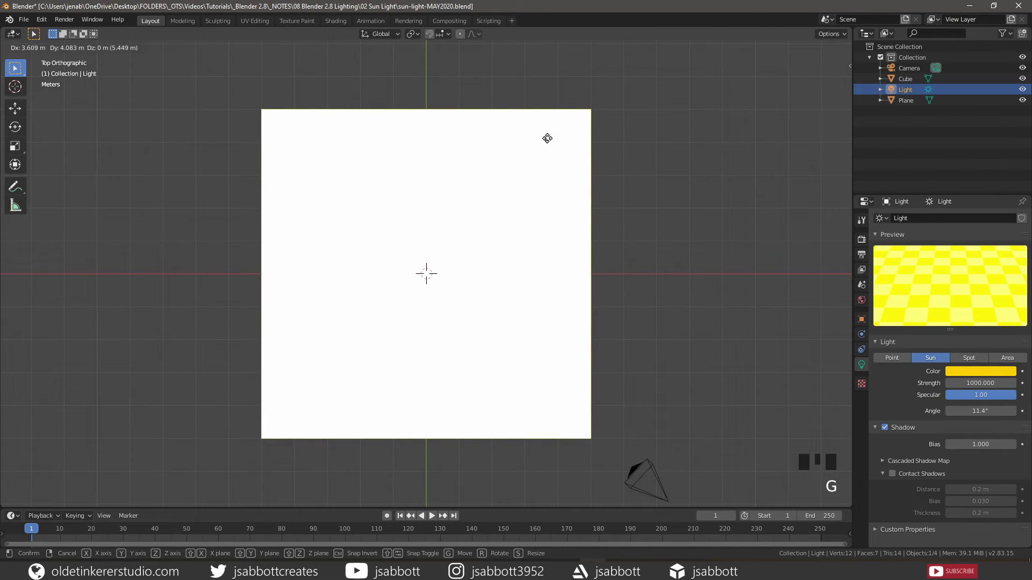
{"action": "left_click", "coordinate": [562, 135]}
Rotate the sun from perspective and top views so the cube casts a shadow.
{"action": "middle_click_drag", "start_coordinate": [537, 353], "coordinate": [527, 263]}
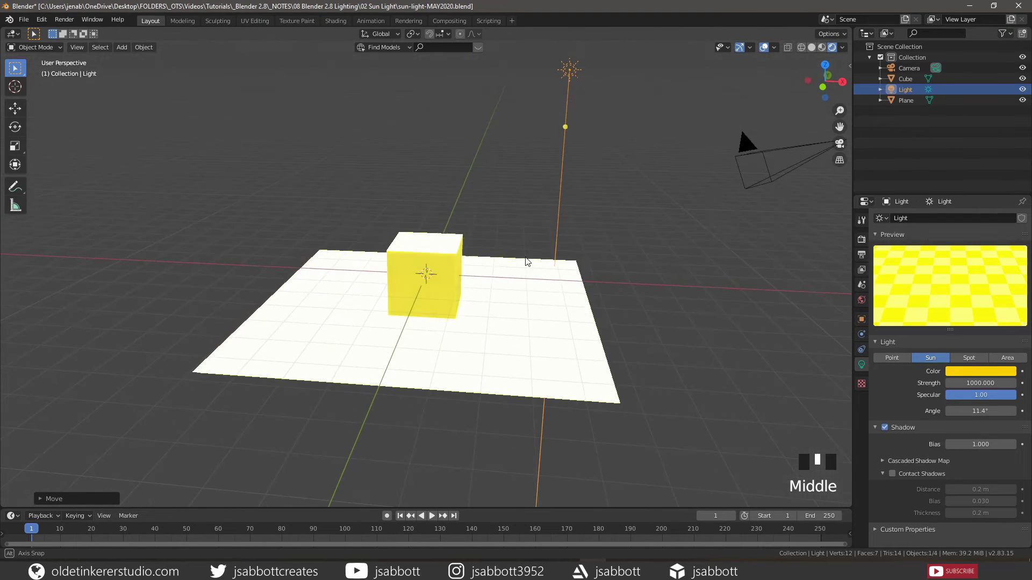
{"action": "key", "text": "r"}
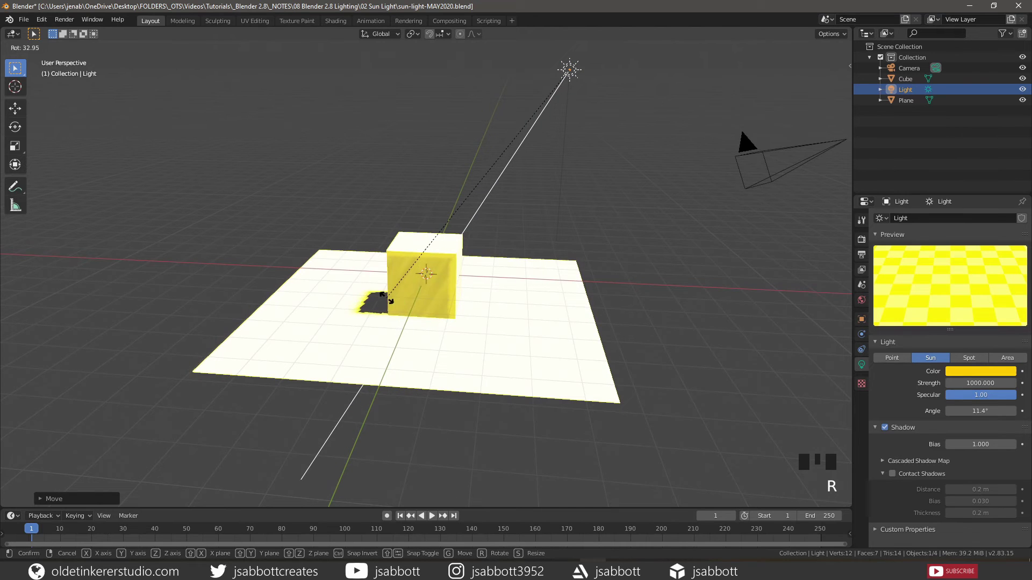
{"action": "left_click", "coordinate": [516, 334]}
{"action": "key", "text": "KP_7"}
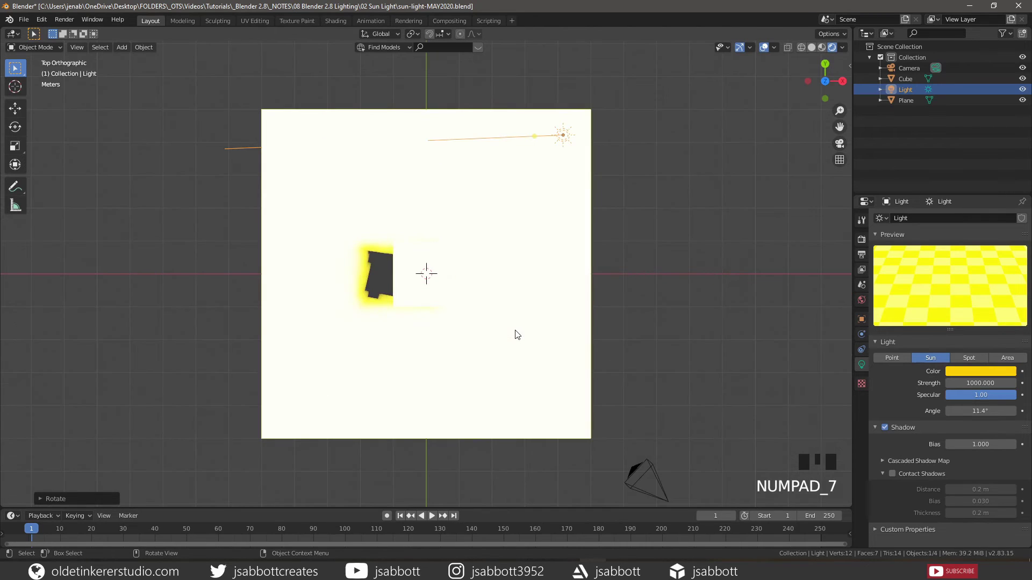
{"action": "key", "text": "r"}
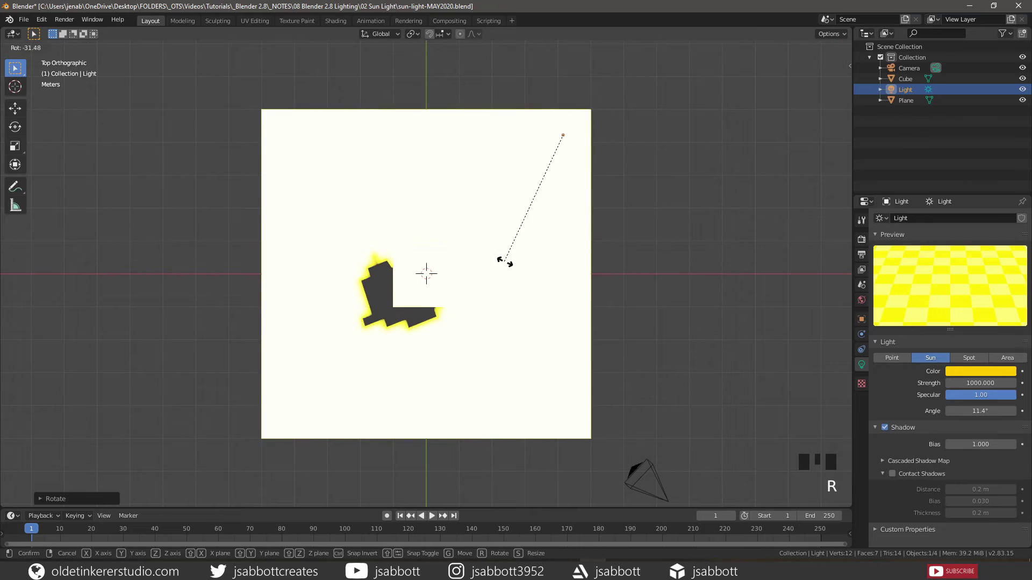
{"action": "left_click", "coordinate": [522, 285]}
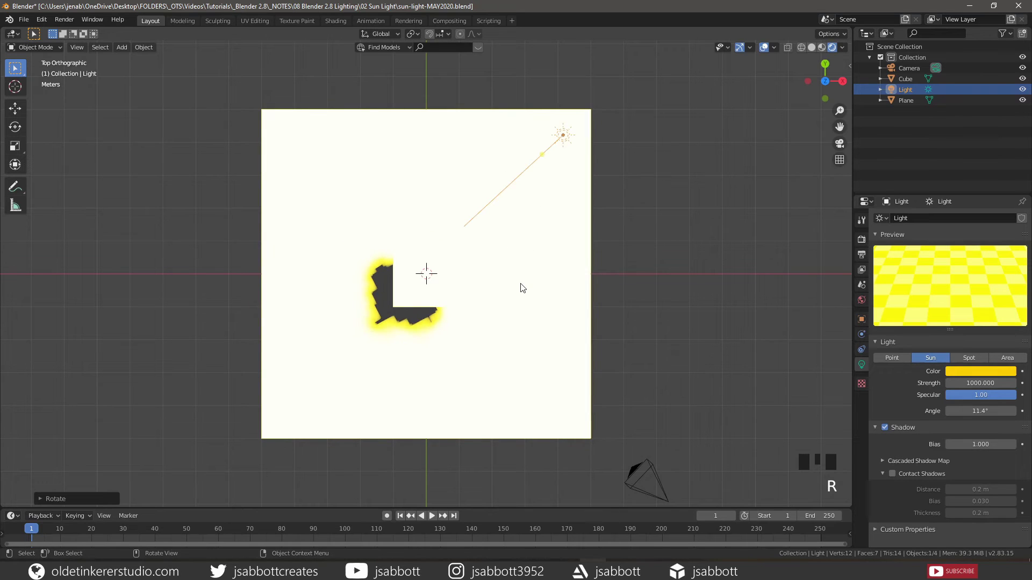
Tilt the sun further to lengthen the cube's diagonal shadow across the plane.
{"action": "key", "text": "r"}
{"action": "left_click", "coordinate": [504, 309]}
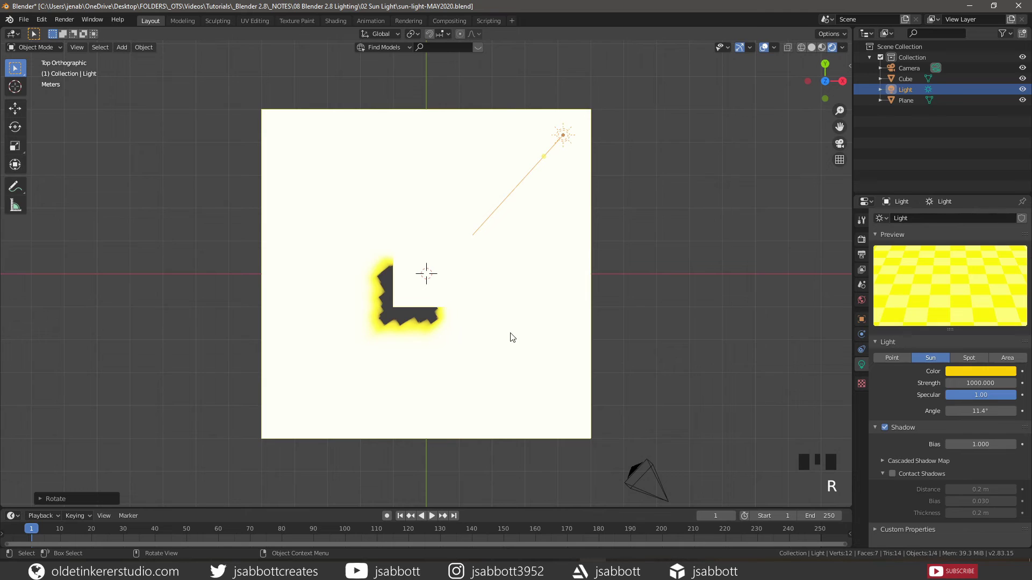
{"action": "middle_click_drag", "start_coordinate": [525, 376], "coordinate": [524, 288]}
{"action": "key", "text": "r"}
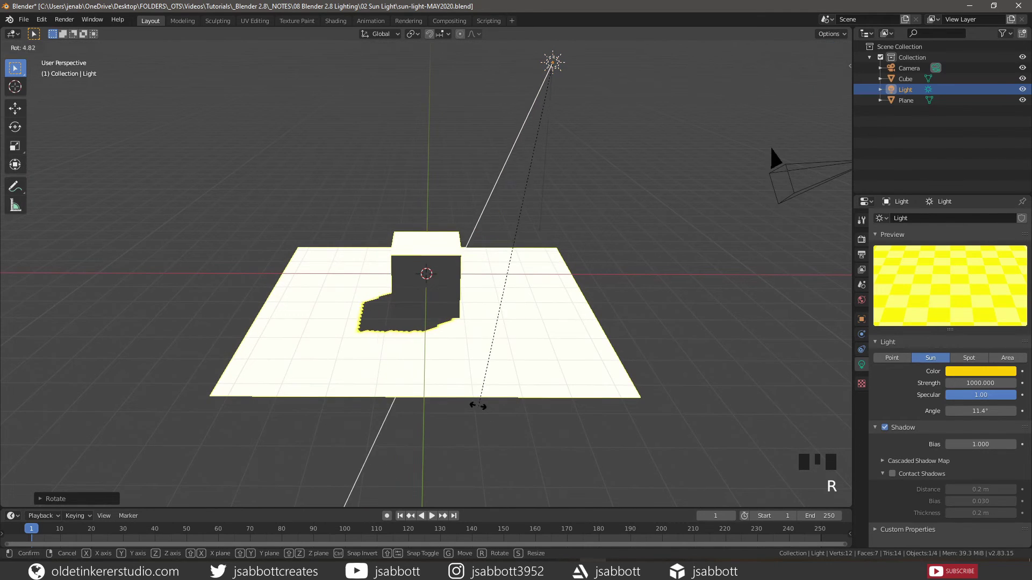
{"action": "left_click", "coordinate": [455, 393]}
{"action": "middle_click_drag", "start_coordinate": [530, 357], "coordinate": [672, 371]}
{"action": "left_click", "coordinate": [888, 341]}
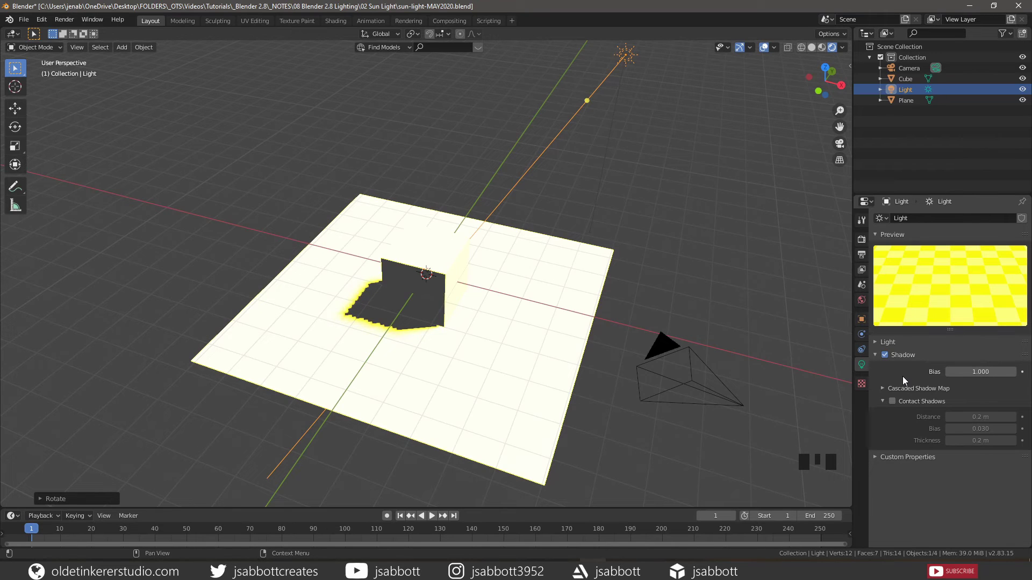
Try Cascaded Shadow Map counts of 2 and 1, then restore the count to 4.
{"action": "left_click", "coordinate": [883, 389]}
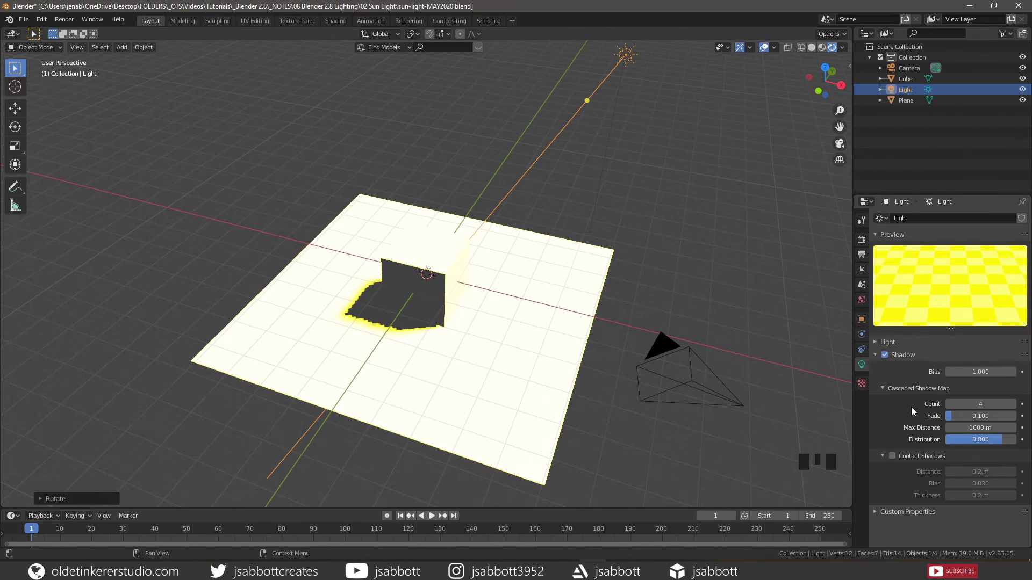
{"action": "left_click", "coordinate": [971, 404]}
{"action": "type", "text": "2"}
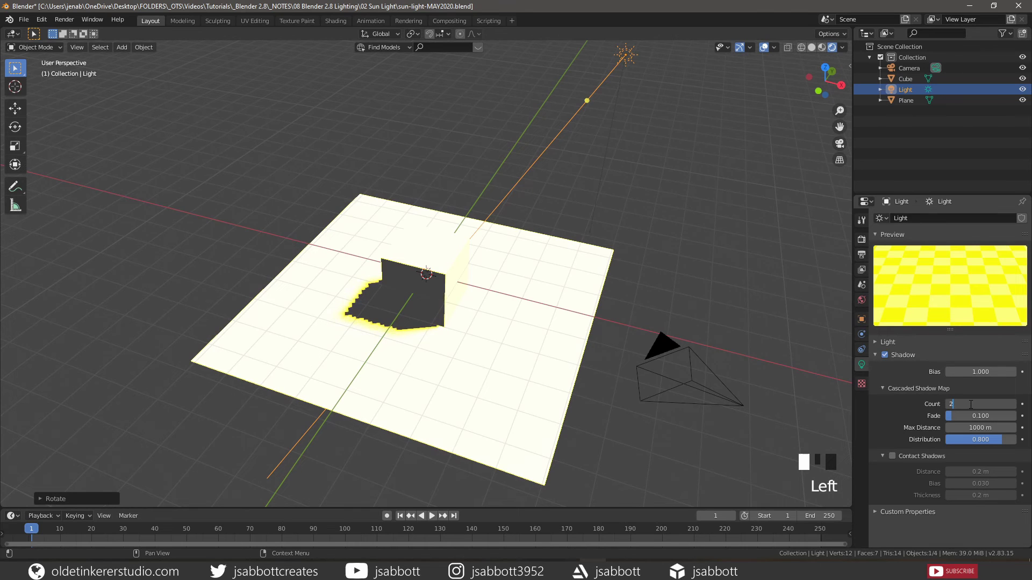
{"action": "key", "text": "Return"}
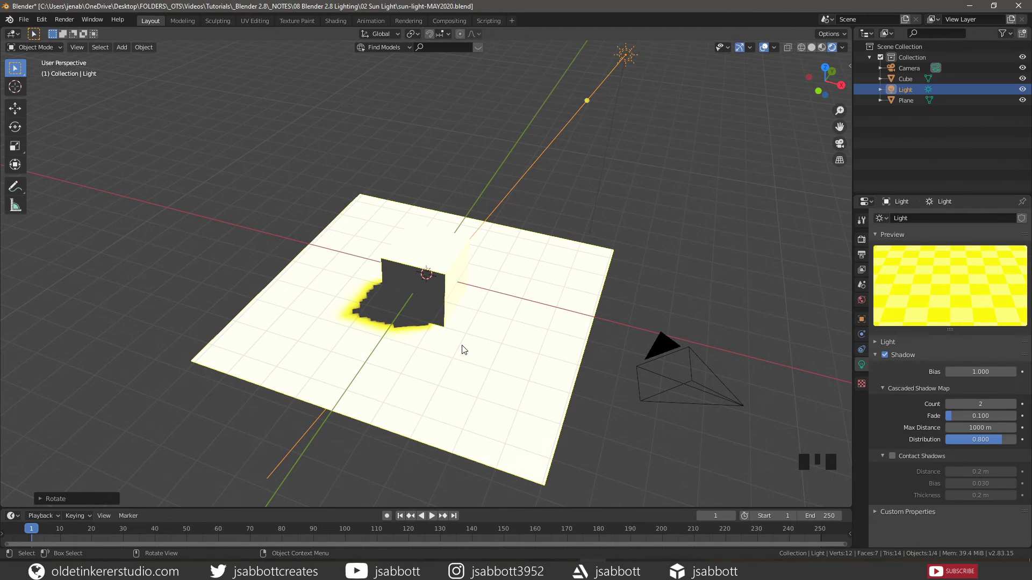
{"action": "left_click", "coordinate": [977, 405]}
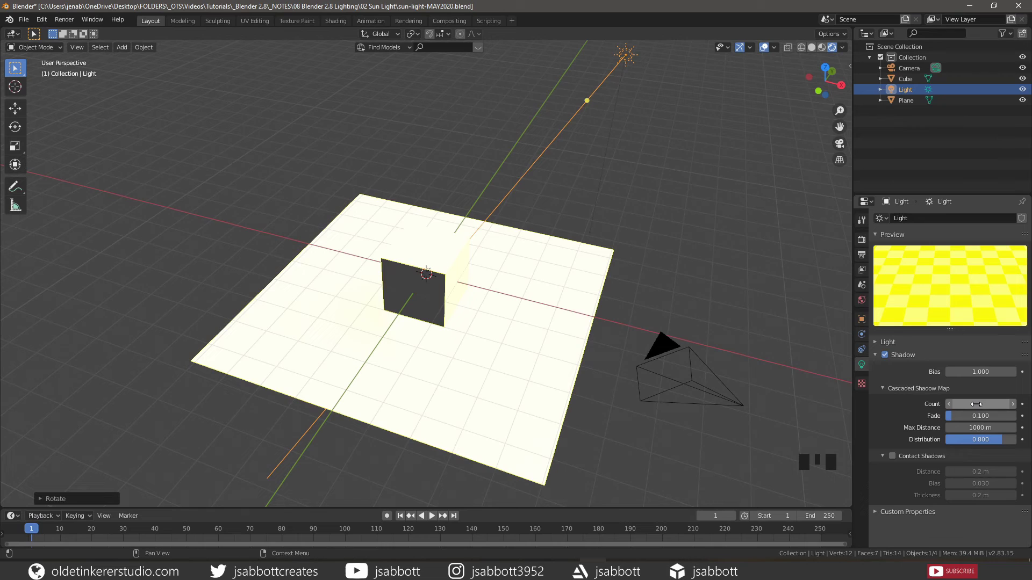
{"action": "left_click", "coordinate": [976, 404]}
{"action": "type", "text": "4"}
{"action": "key", "text": "Return"}
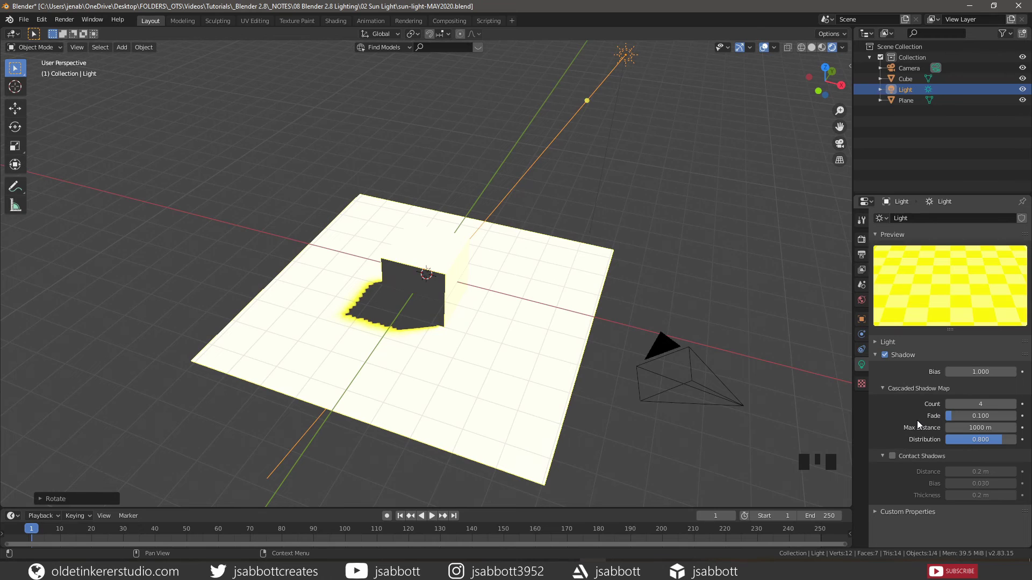
{"action": "left_click", "coordinate": [984, 417]}
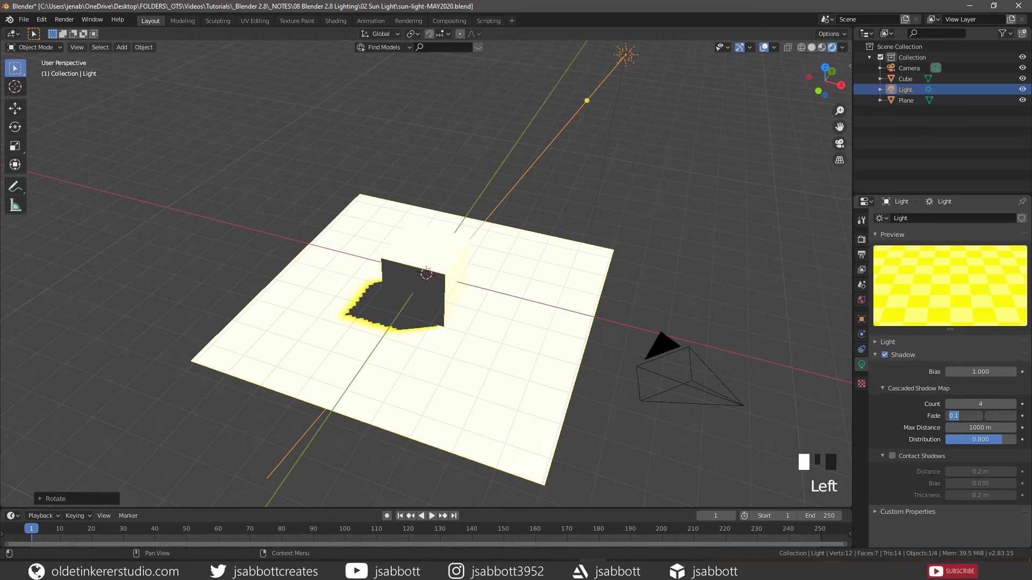
{"action": "type", "text": ".8"}
{"action": "key", "text": "Return"}
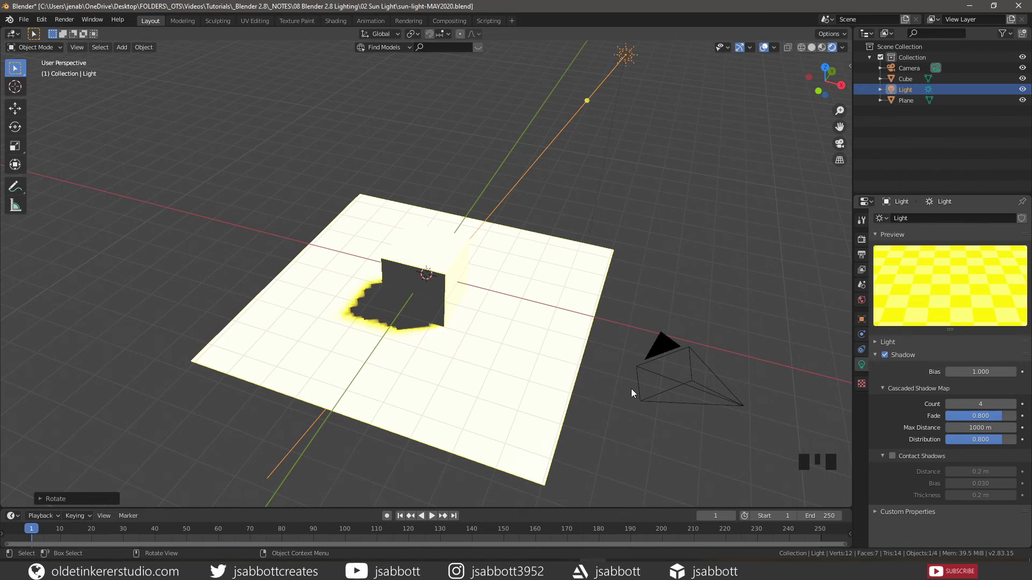
{"action": "scroll", "coordinate": [632, 388], "scroll_direction": "down", "scroll_amount": 1}
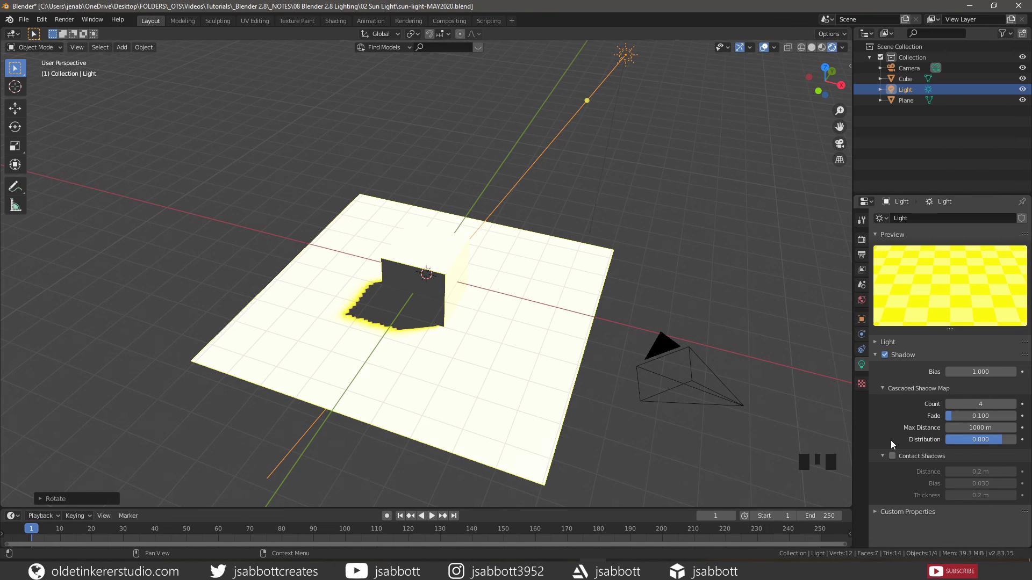
{"action": "left_click", "coordinate": [973, 439]}
{"action": "type", "text": ".1"}
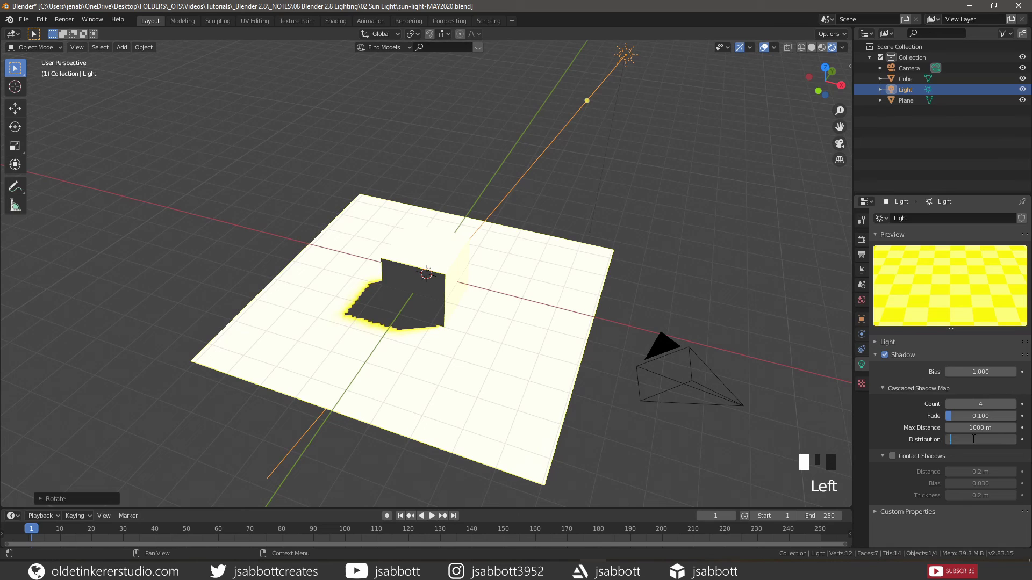
{"action": "key", "text": "Return"}
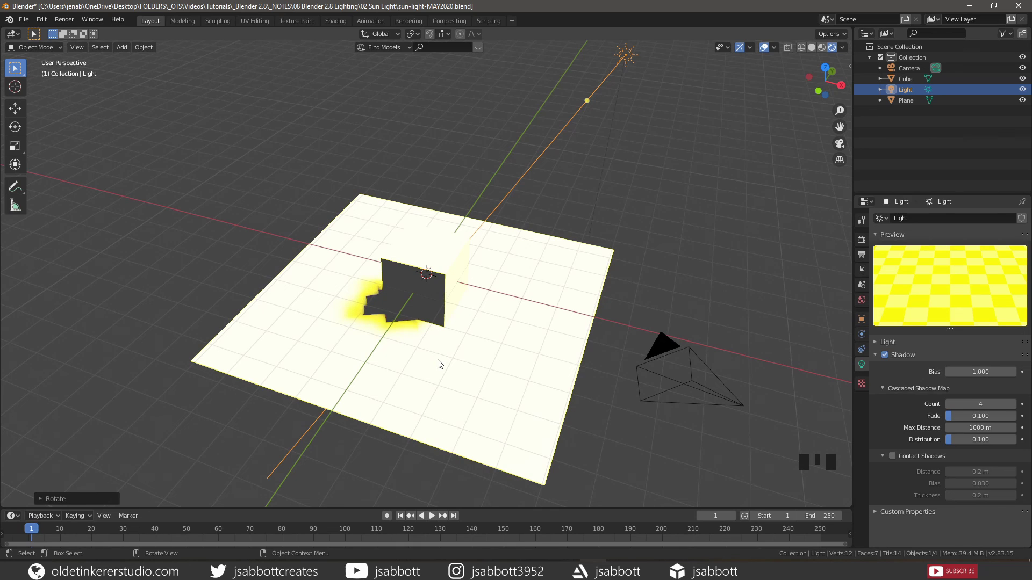
Revert the cascade distribution to 0.8 and enable Contact Shadows on the sun.
{"action": "key", "text": "BackSpace"}
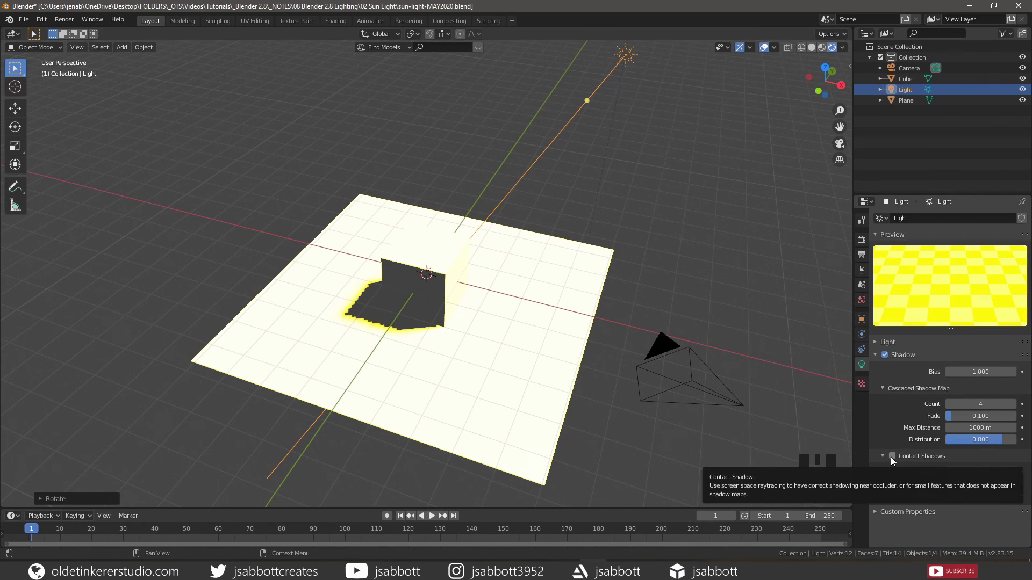
{"action": "left_click", "coordinate": [892, 456]}
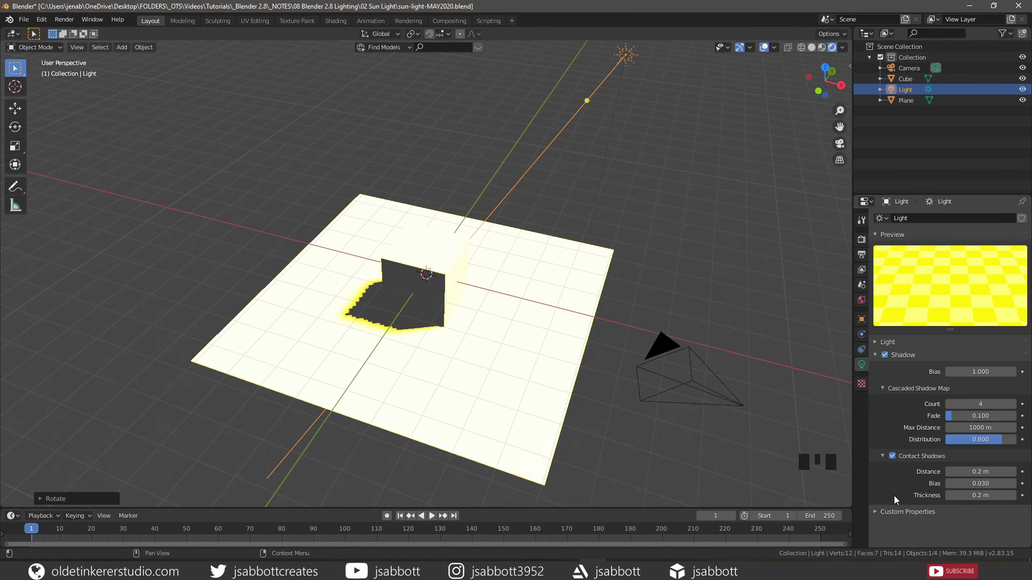
Set the render engine to Cycles in Render Properties.
{"action": "left_click", "coordinate": [862, 241]}
{"action": "left_click", "coordinate": [966, 218]}
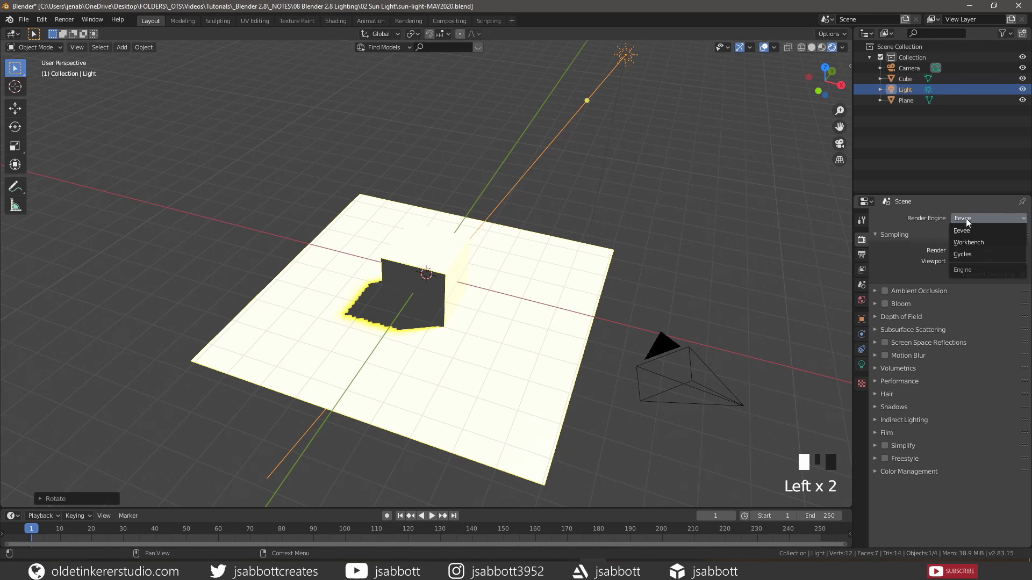
{"action": "left_click", "coordinate": [964, 255]}
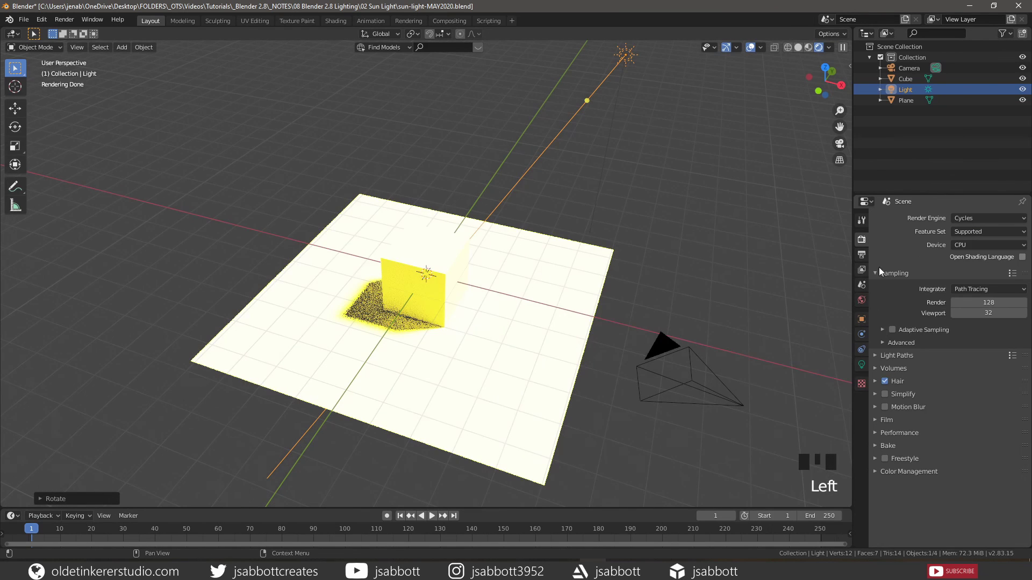
Toggle the Sun light's Cast Shadow off and back on to confirm the cube's shadow in Cycles.
{"action": "left_click", "coordinate": [861, 365]}
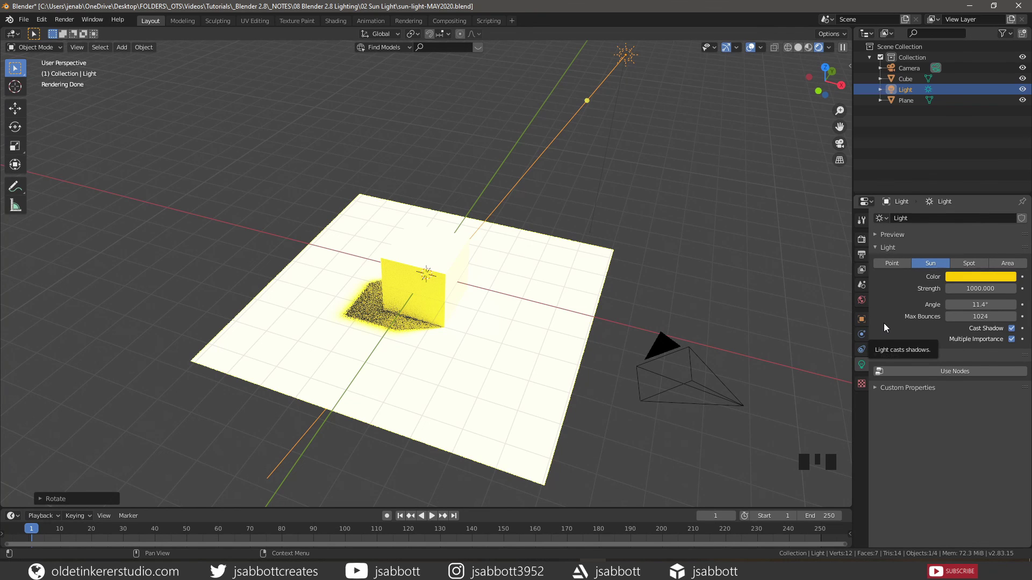
{"action": "left_click", "coordinate": [1012, 329]}
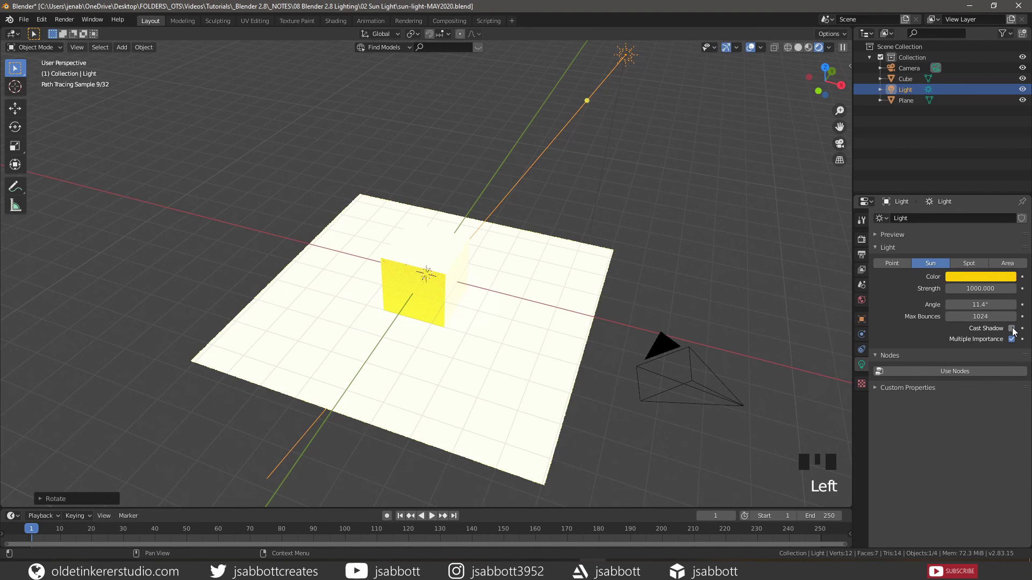
{"action": "left_click", "coordinate": [1012, 329]}
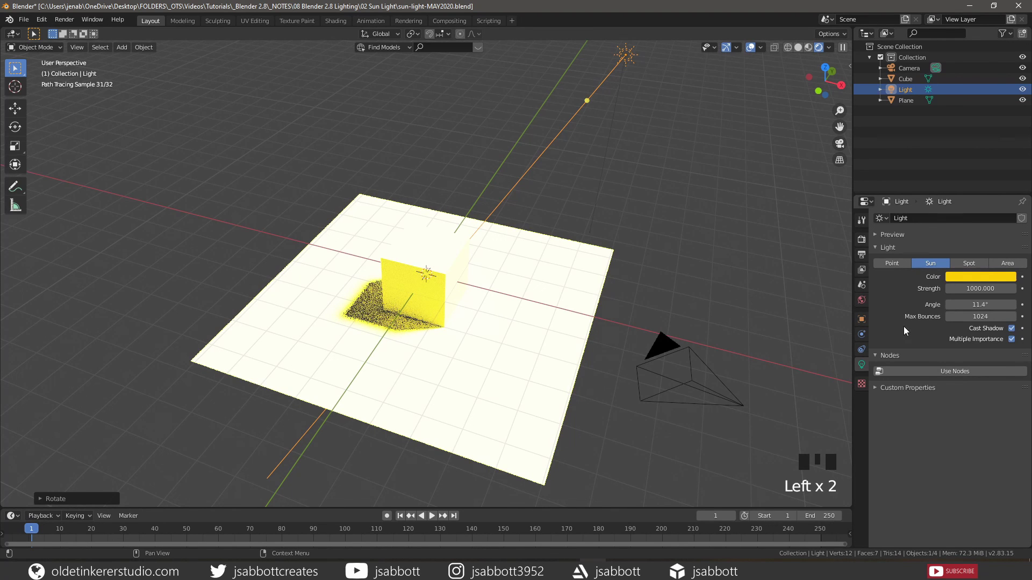